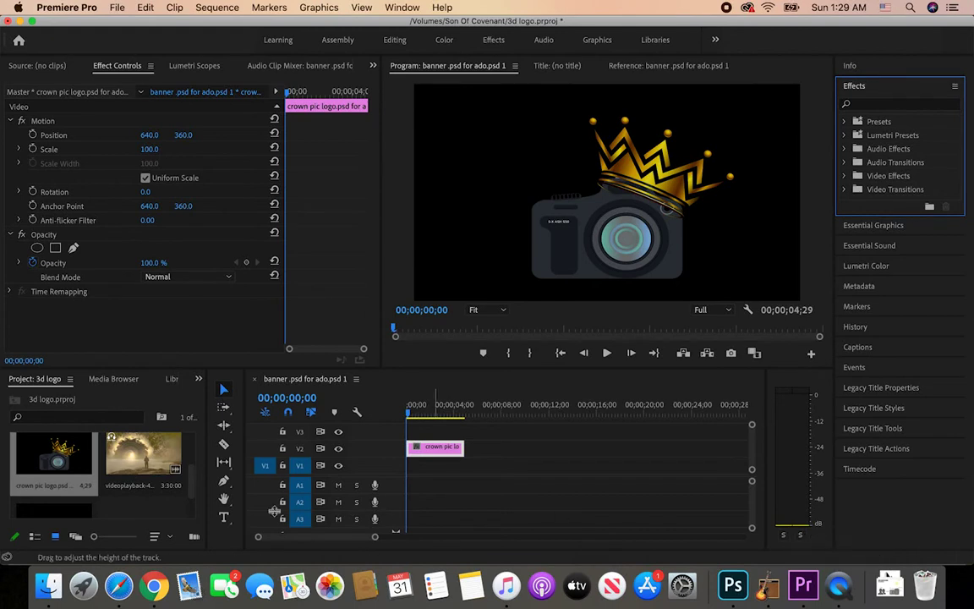
Apply the Basic 3D effect from the Perspective video effects to the crown logo clip on V2
{"action": "left_click", "coordinate": [199, 380]}
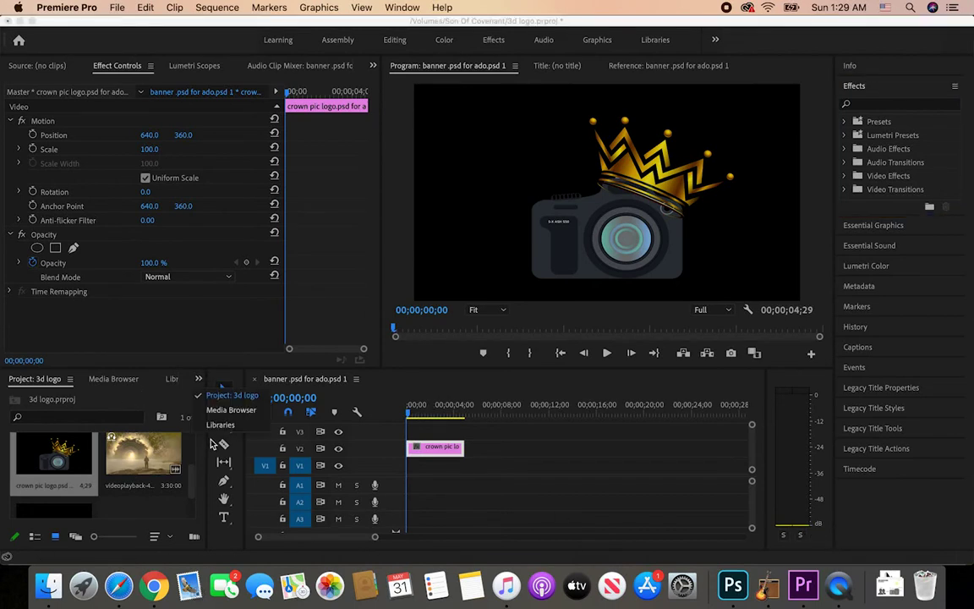
{"action": "left_click", "coordinate": [203, 395]}
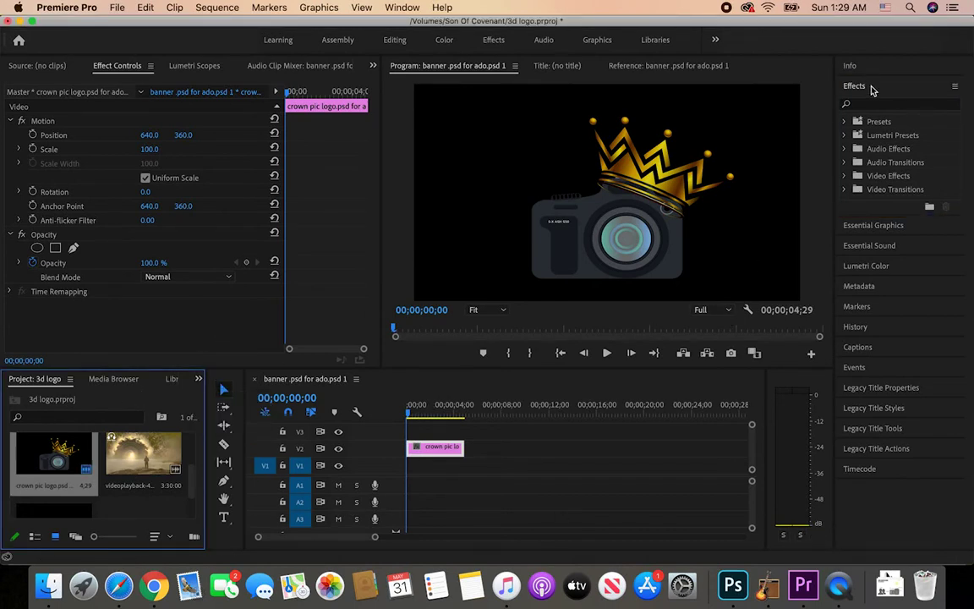
{"action": "left_click", "coordinate": [844, 177]}
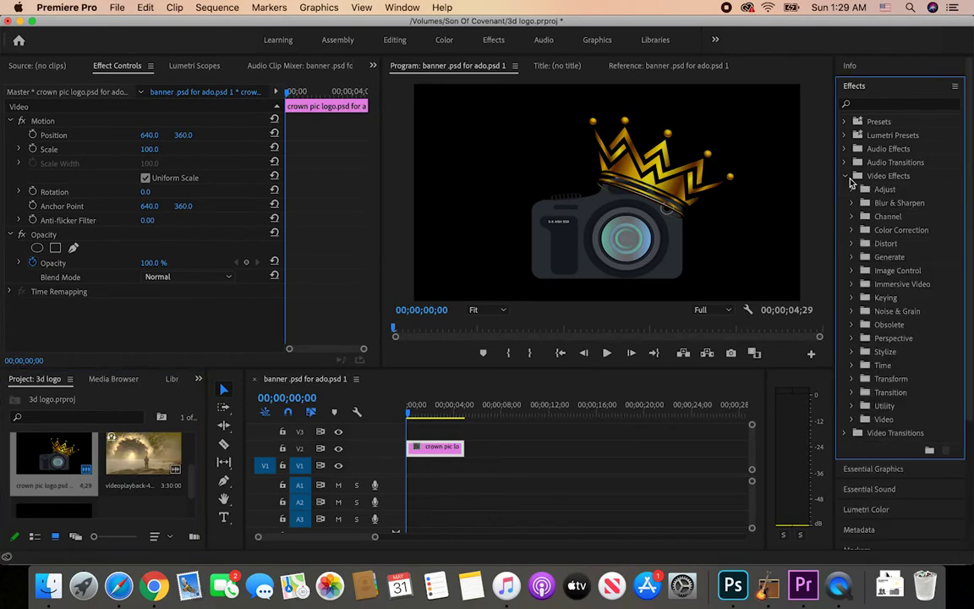
{"action": "left_click", "coordinate": [853, 338]}
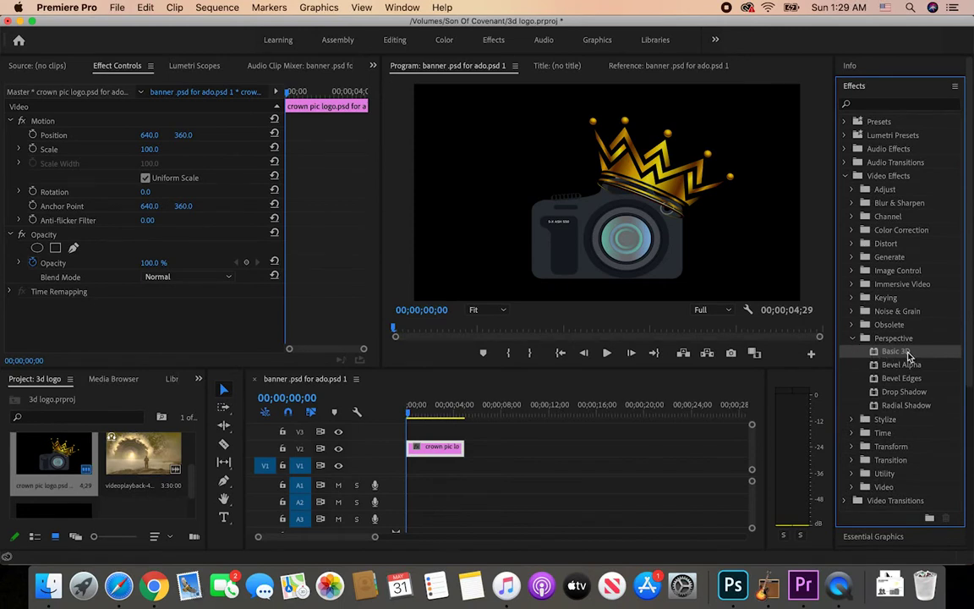
{"action": "left_click_drag", "start_coordinate": [909, 357], "coordinate": [434, 448]}
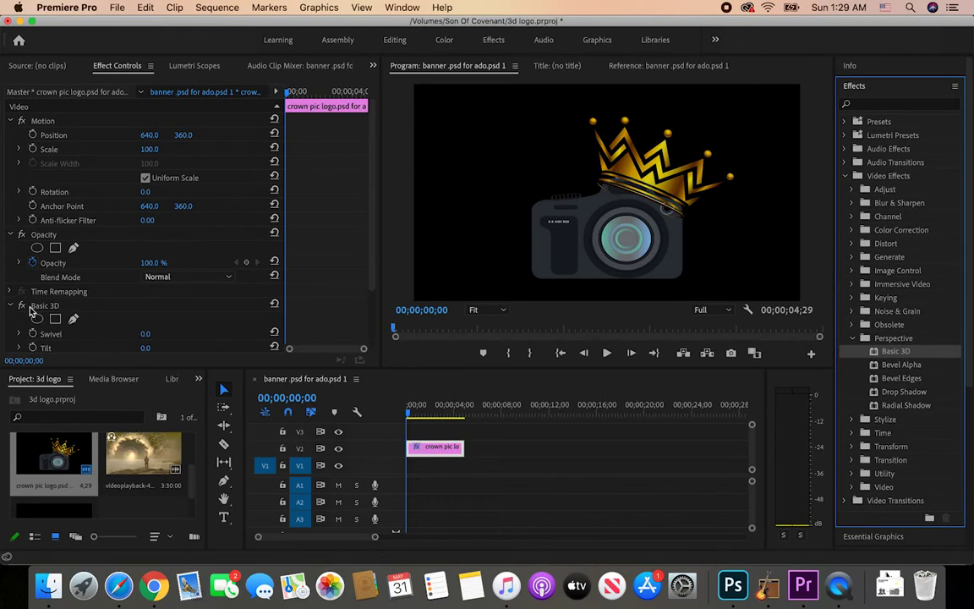
Animate the logo clip's Basic 3D Swivel with a keyframe at the clip start and one of 360 at 00;00;04;18
{"action": "left_click", "coordinate": [435, 451]}
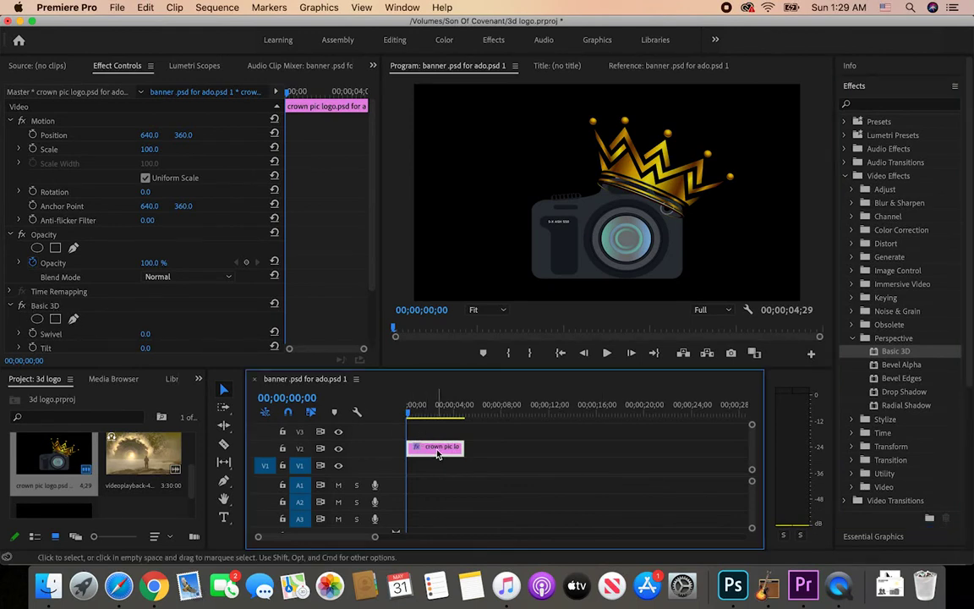
{"action": "left_click_drag", "start_coordinate": [374, 240], "coordinate": [376, 300]}
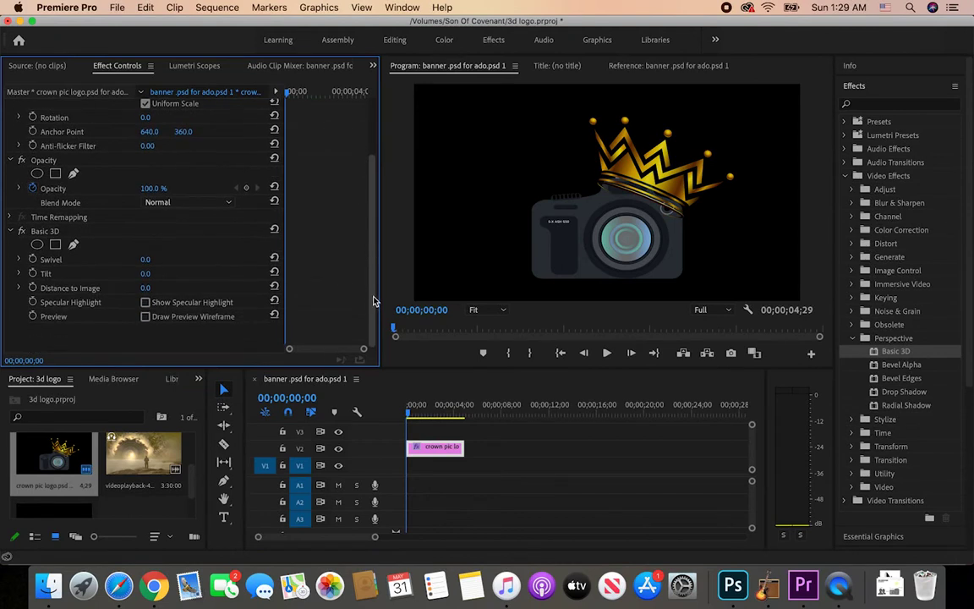
{"action": "left_click", "coordinate": [32, 261]}
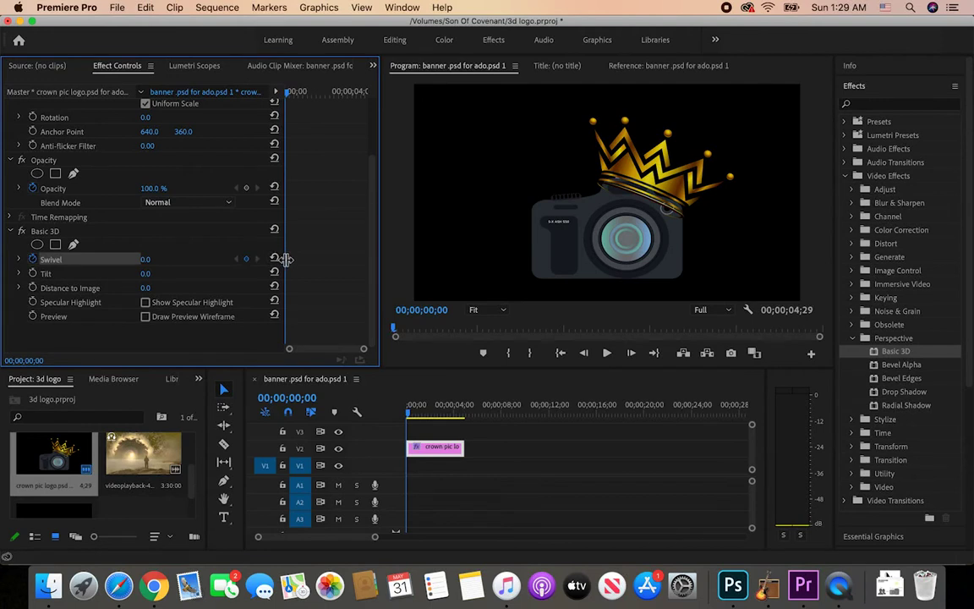
{"action": "left_click_drag", "start_coordinate": [409, 415], "coordinate": [463, 428]}
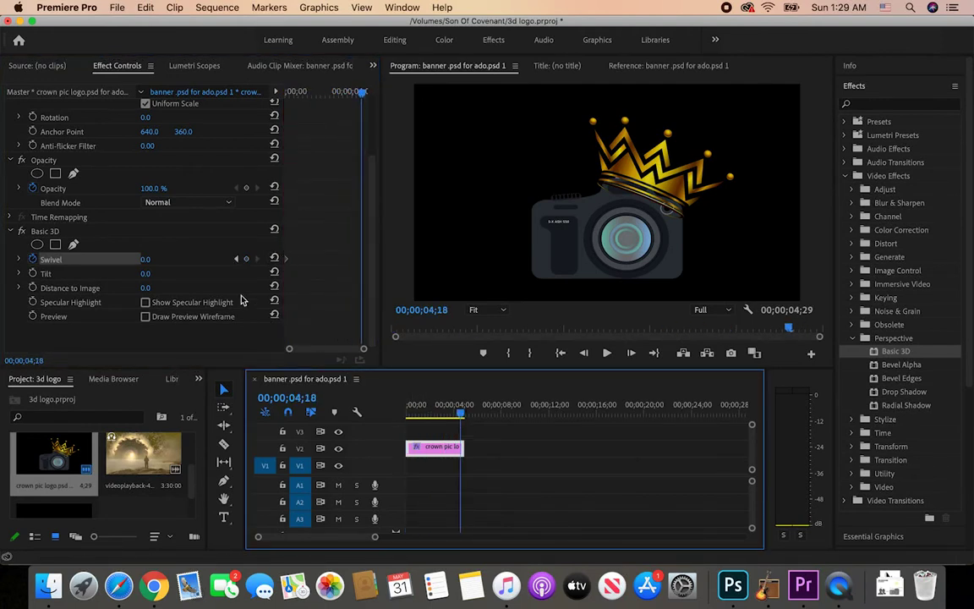
{"action": "mouse_move", "coordinate": [145, 262]}
{"action": "left_mouse_down"}
{"action": "mouse_move", "coordinate": [430, 261]}
{"action": "mouse_move", "coordinate": [155, 260]}
{"action": "left_mouse_up"}
{"action": "left_click", "coordinate": [147, 262]}
{"action": "type", "text": "353"}
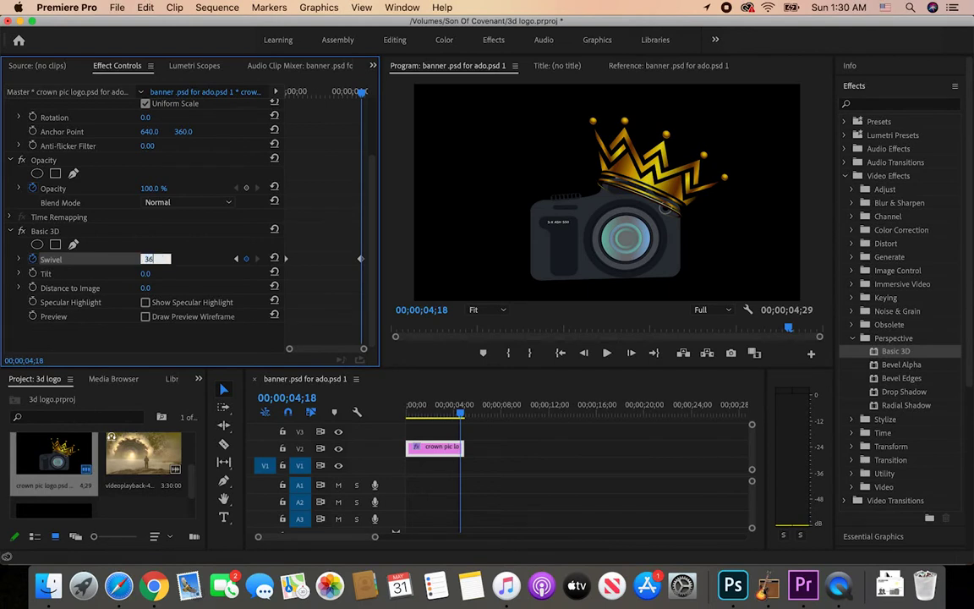
{"action": "key", "text": "Return"}
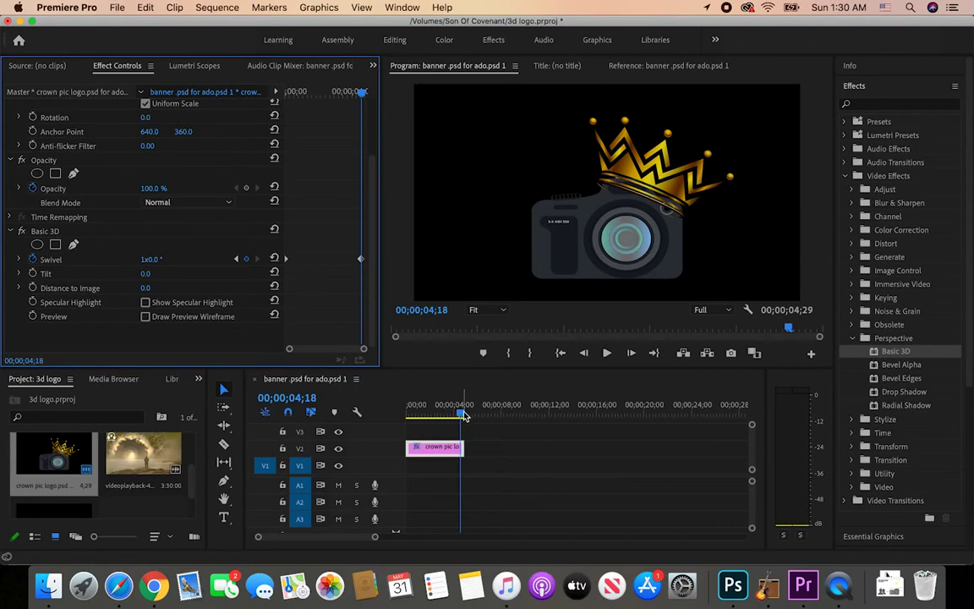
Play the logo's swivel animation from the beginning of the sequence and return the playhead to the start
{"action": "left_click_drag", "start_coordinate": [461, 416], "coordinate": [402, 414]}
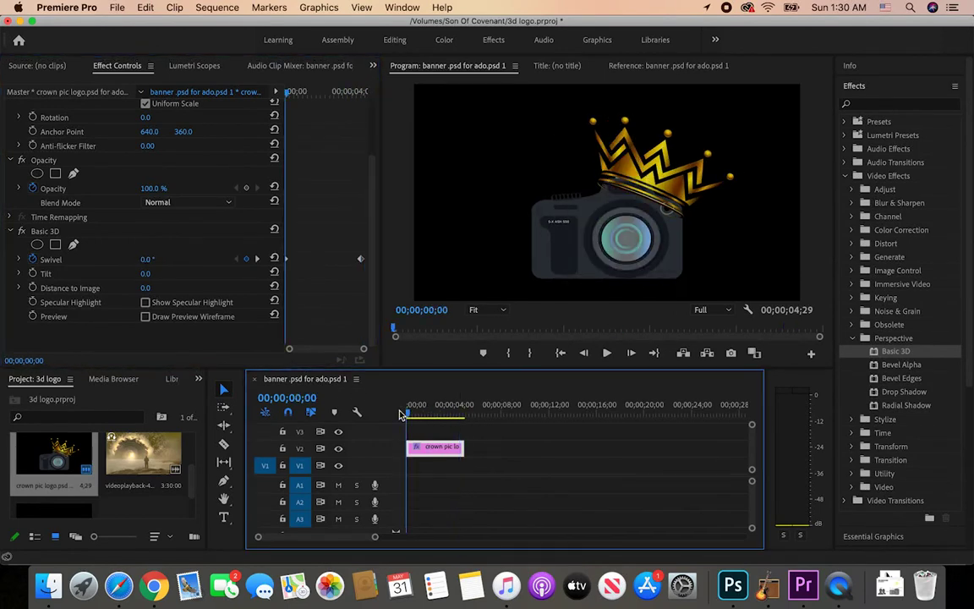
{"action": "left_click", "coordinate": [608, 353]}
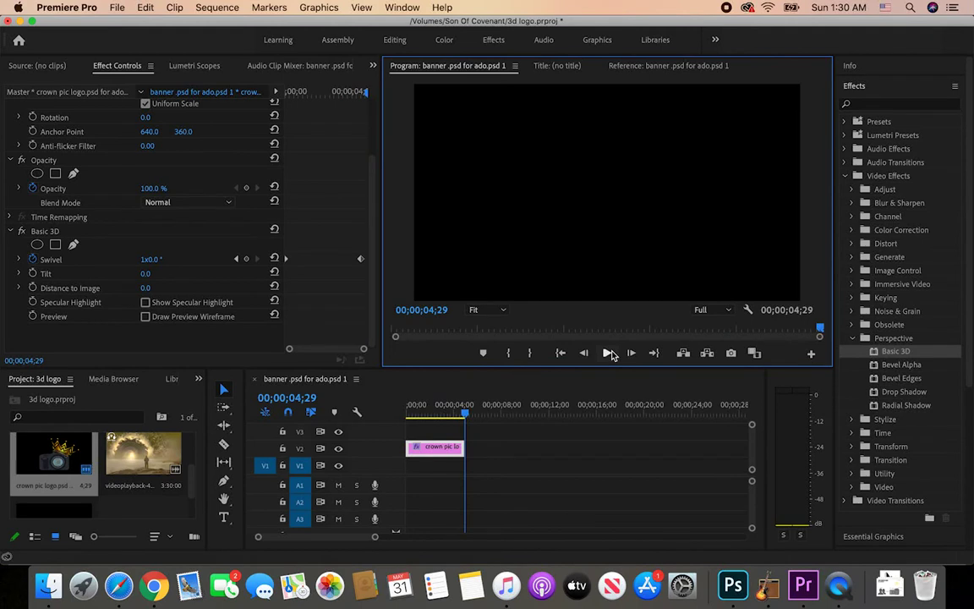
{"action": "left_click", "coordinate": [457, 414]}
{"action": "key", "text": "Home"}
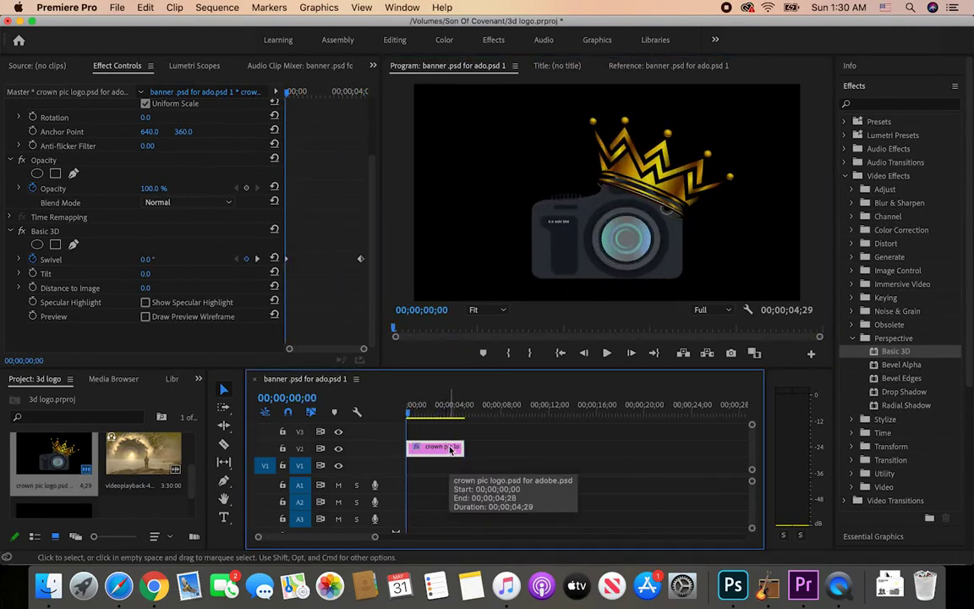
Replace the logo clip with a text graphic reading "3D Logo" at the start of the sequence
{"action": "key", "text": "Delete"}
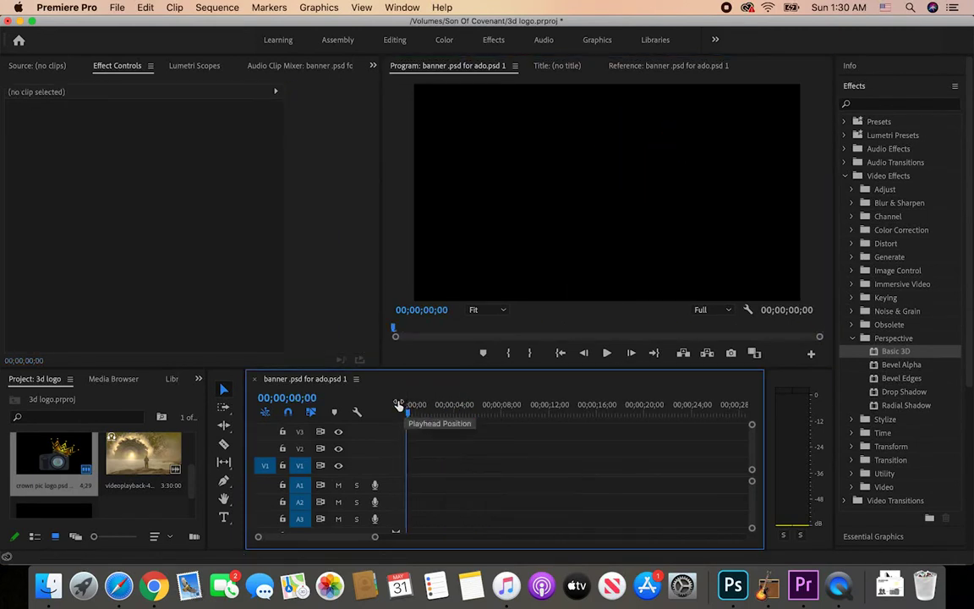
{"action": "left_click", "coordinate": [224, 517]}
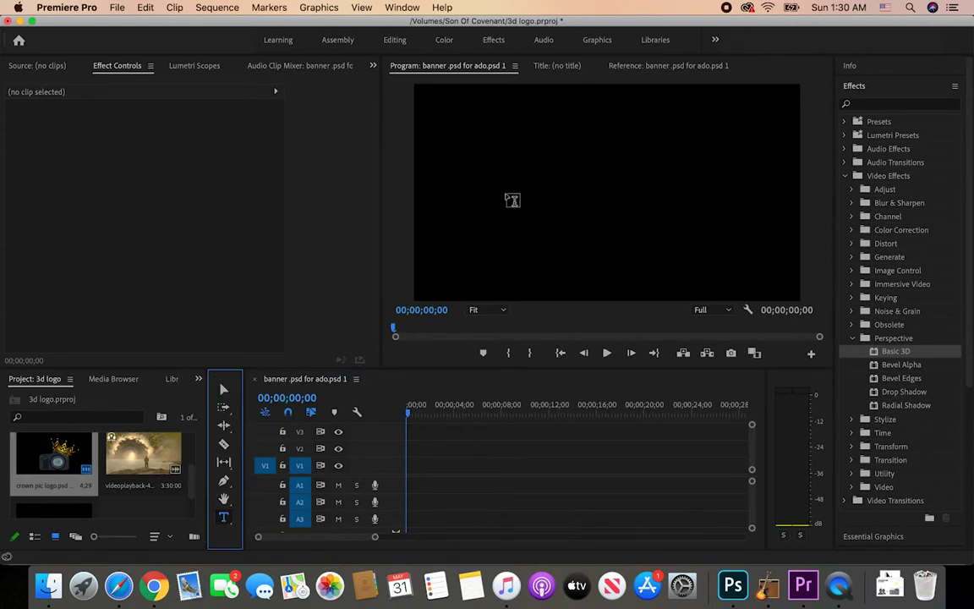
{"action": "left_click", "coordinate": [510, 197]}
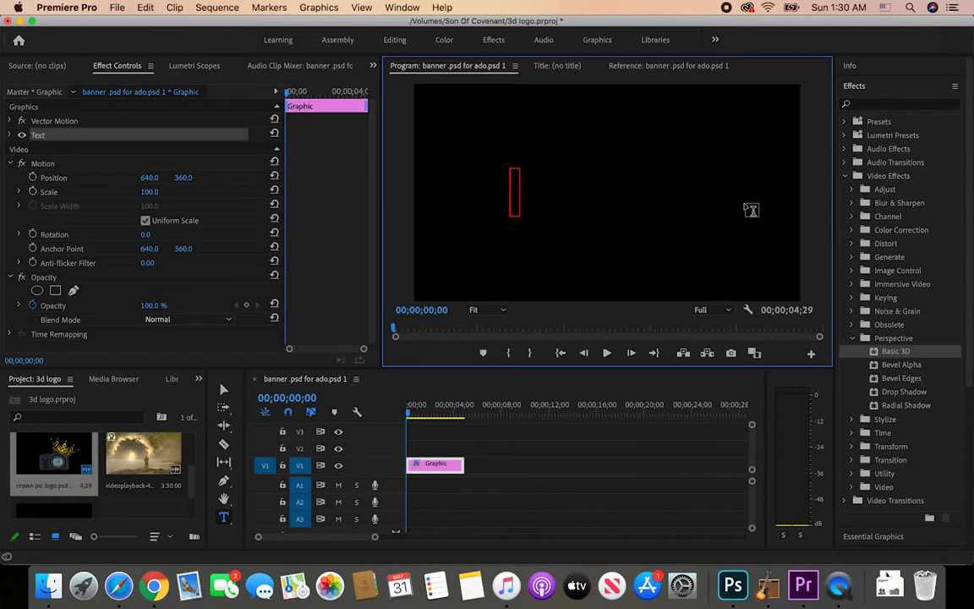
{"action": "type", "text": "3D"}
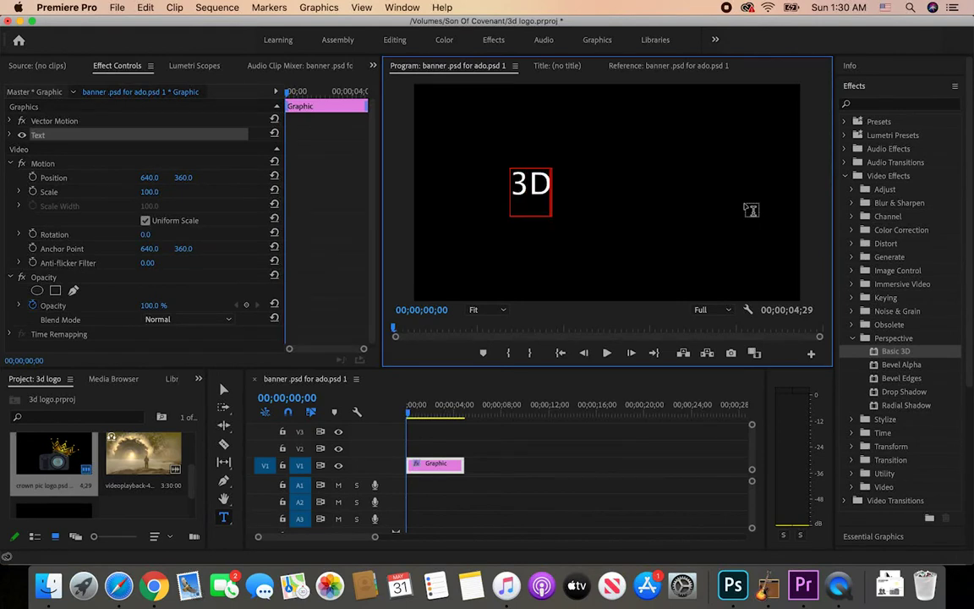
{"action": "type", "text": " logo"}
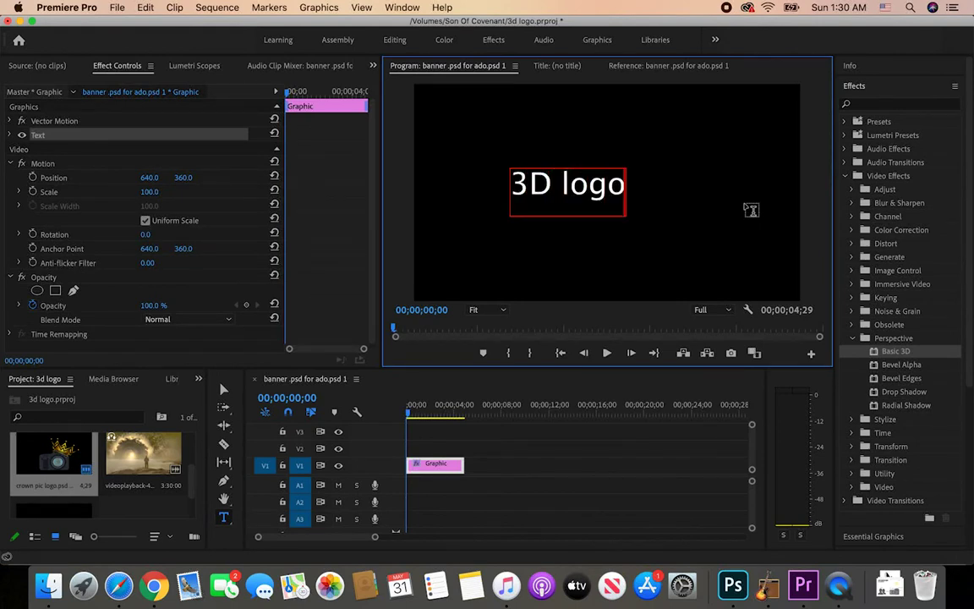
{"action": "key", "text": "BackSpace"}
{"action": "key", "text": "BackSpace"}
{"action": "key", "text": "BackSpace"}
{"action": "key", "text": "BackSpace"}
{"action": "key", "text": "BackSpace"}
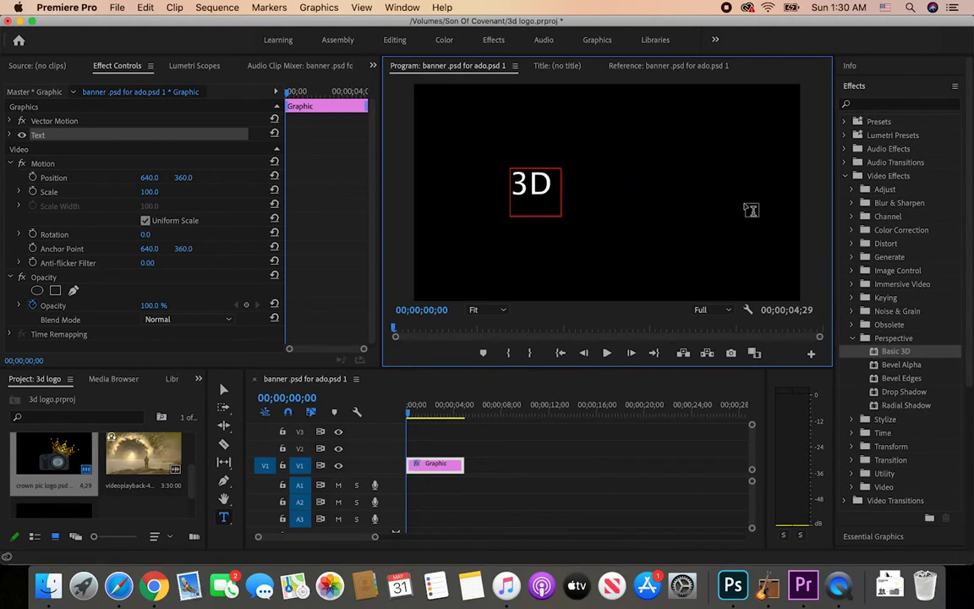
{"action": "type", "text": "Logo"}
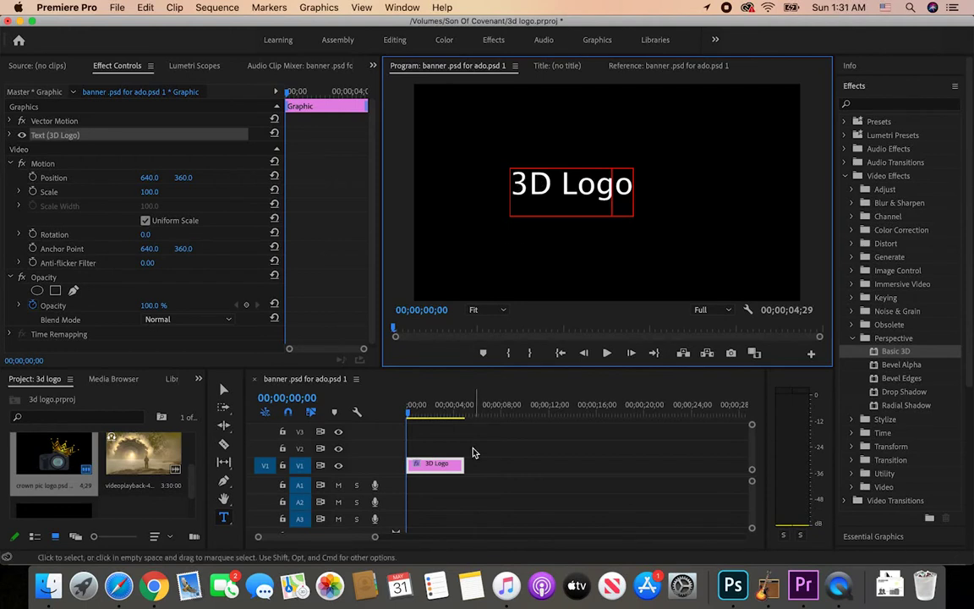
Apply Basic 3D to the text clip and keyframe its Swivel at the clip start and at 00;00;04;22 with 360
{"action": "left_click", "coordinate": [439, 468]}
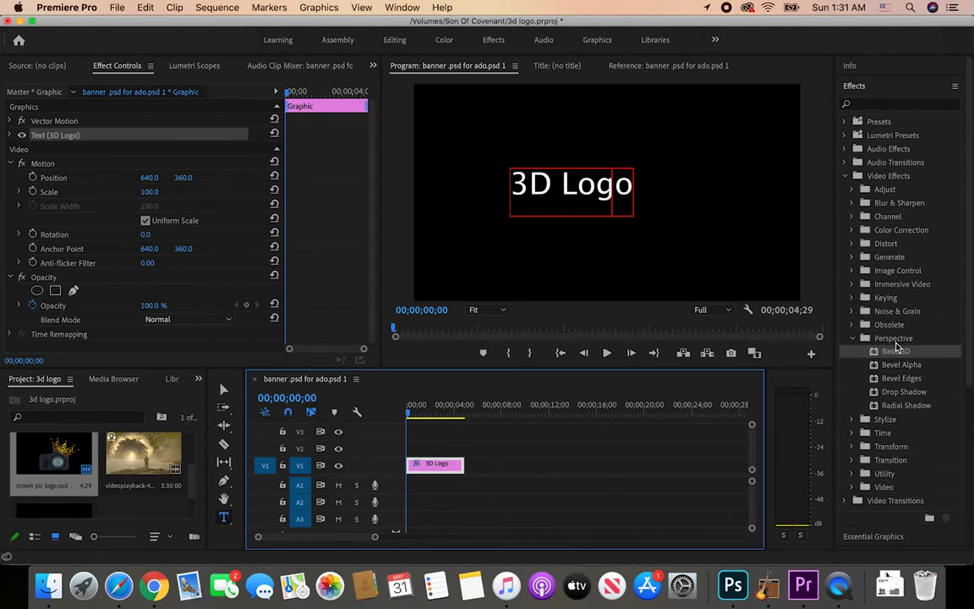
{"action": "left_click_drag", "start_coordinate": [893, 356], "coordinate": [440, 465]}
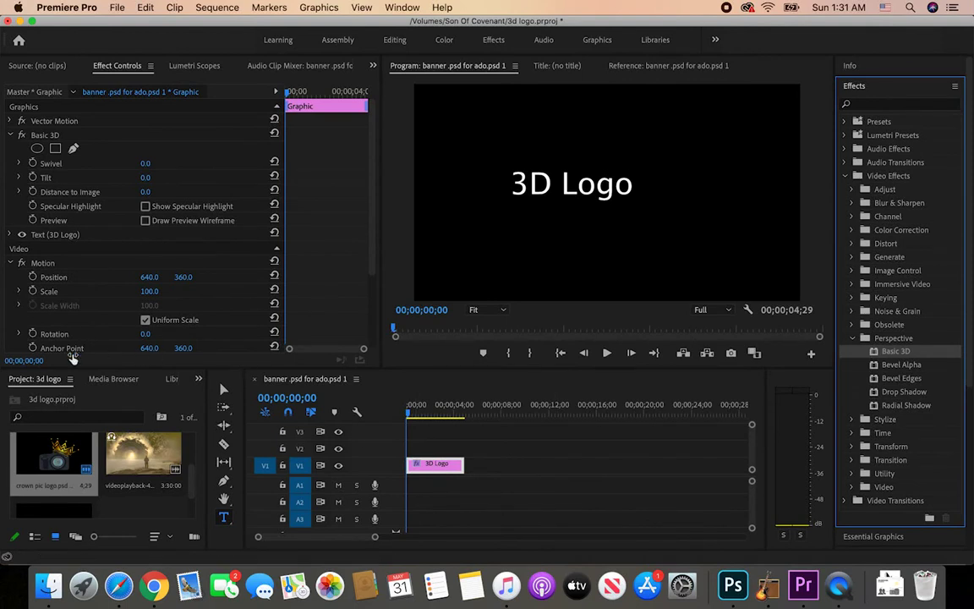
{"action": "left_click", "coordinate": [33, 166]}
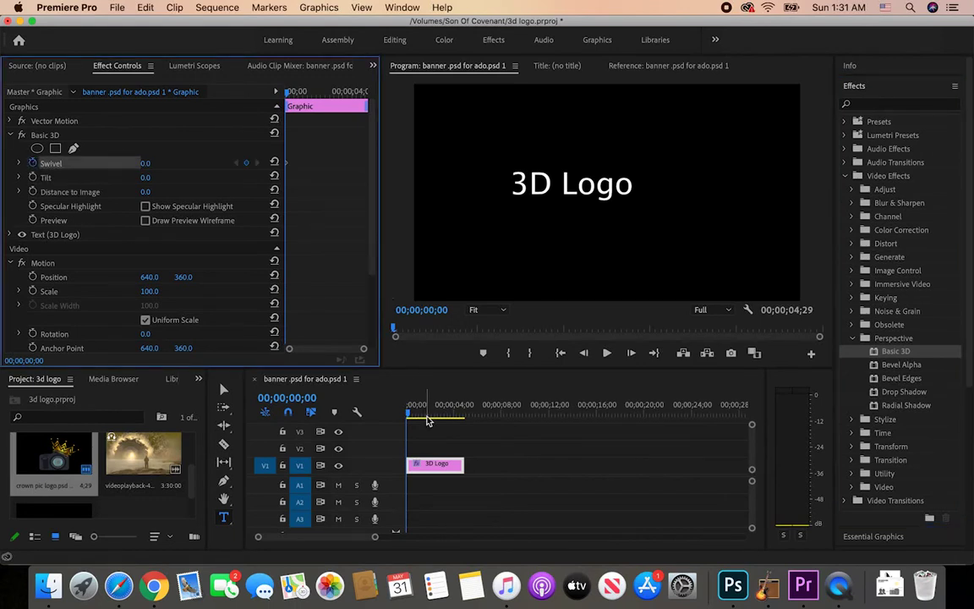
{"action": "left_click_drag", "start_coordinate": [412, 416], "coordinate": [462, 416]}
{"action": "left_click", "coordinate": [146, 163]}
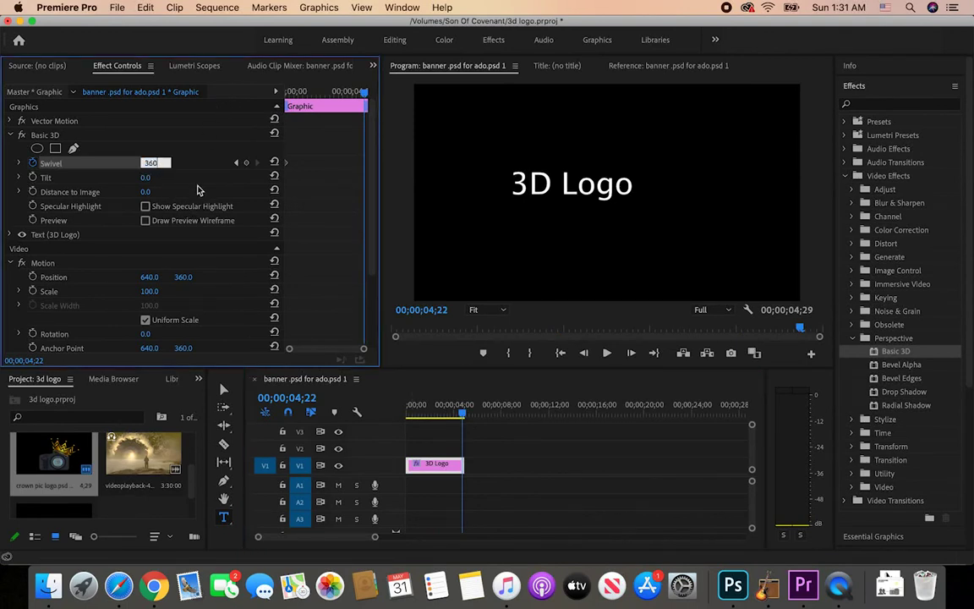
{"action": "key", "text": "Return"}
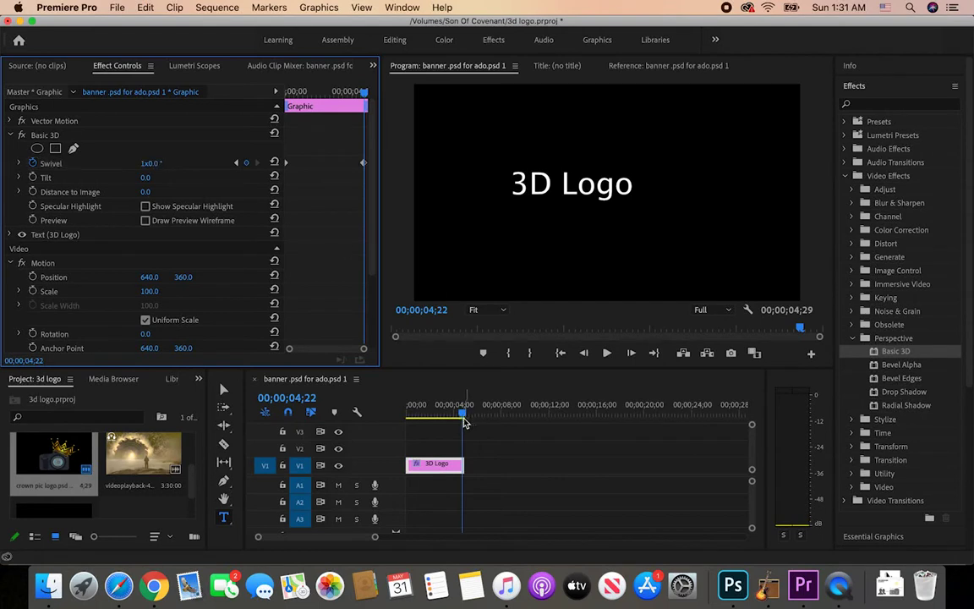
Play back the text's swivel animation and return the playhead to the start of the sequence
{"action": "key", "text": "space"}
{"action": "left_click", "coordinate": [404, 407]}
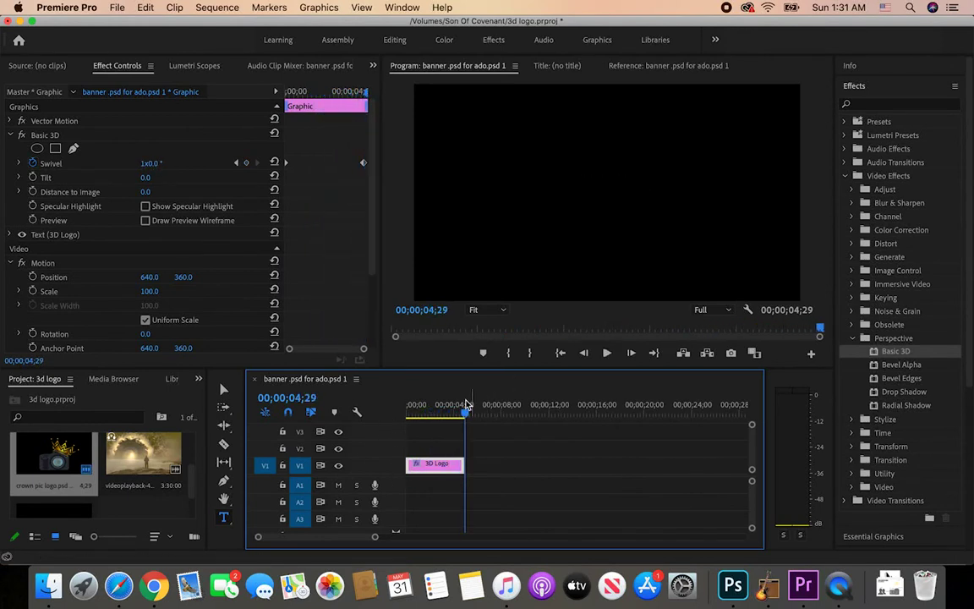
{"action": "left_click_drag", "start_coordinate": [469, 416], "coordinate": [383, 422]}
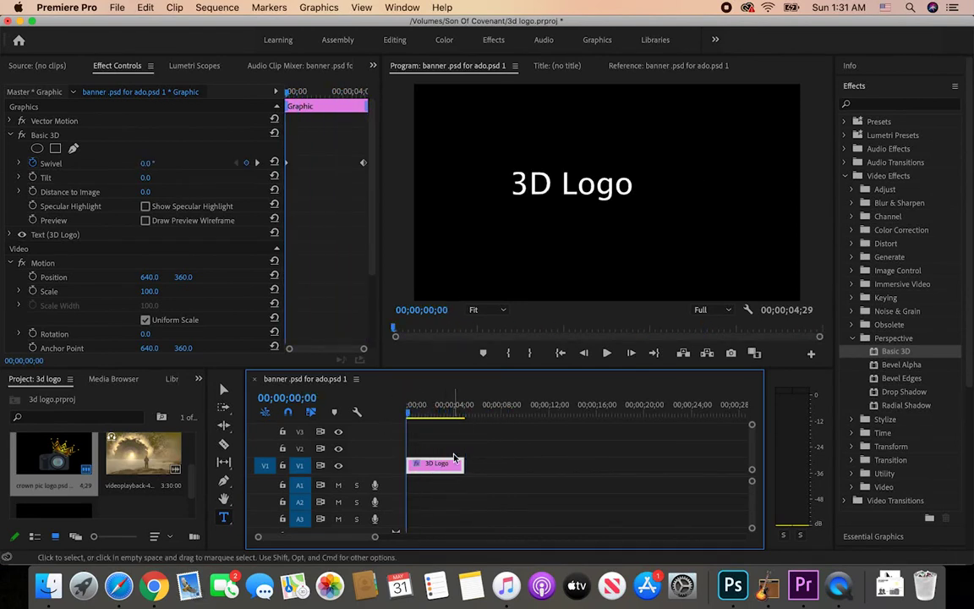
Replace the text clip with the crown logo clip at the start of V2 and apply Basic 3D to it
{"action": "key", "text": "Delete"}
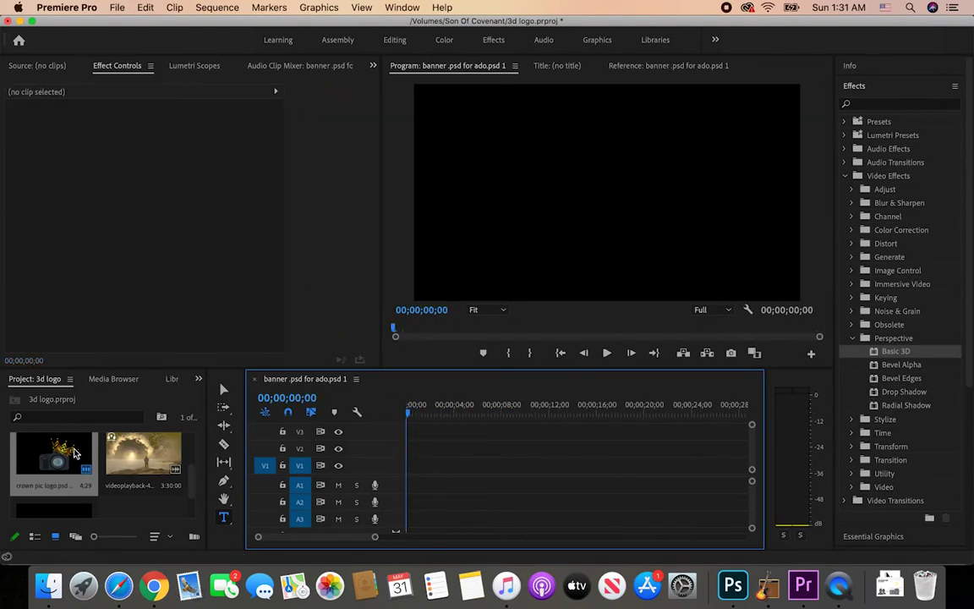
{"action": "left_click_drag", "start_coordinate": [53, 457], "coordinate": [432, 451]}
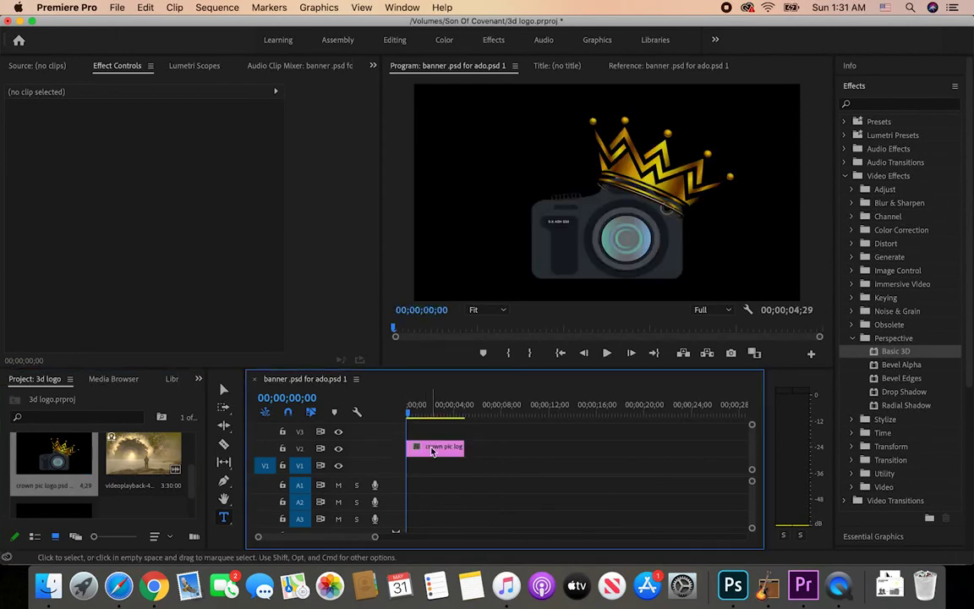
{"action": "left_click", "coordinate": [432, 451]}
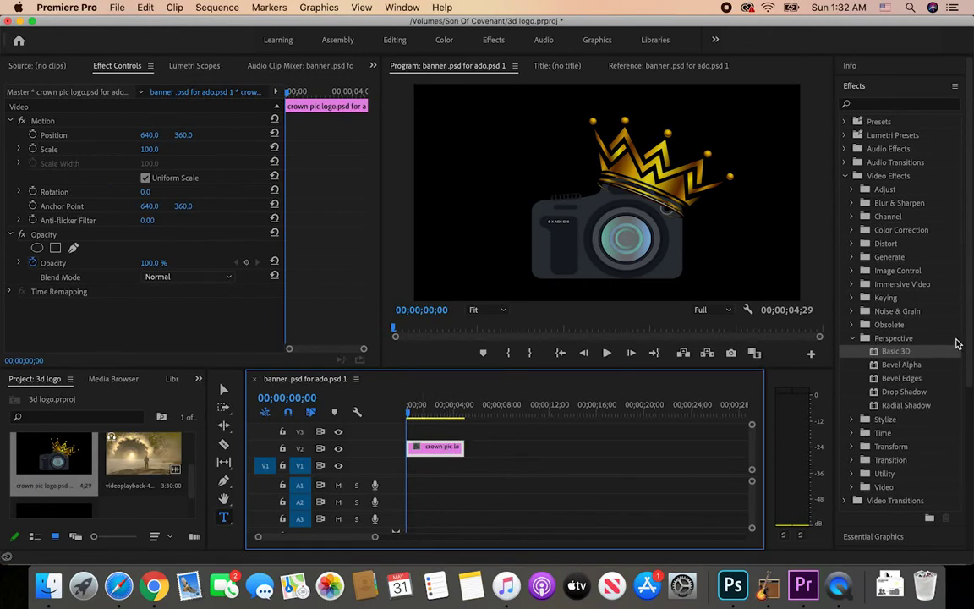
{"action": "left_click_drag", "start_coordinate": [898, 356], "coordinate": [431, 448]}
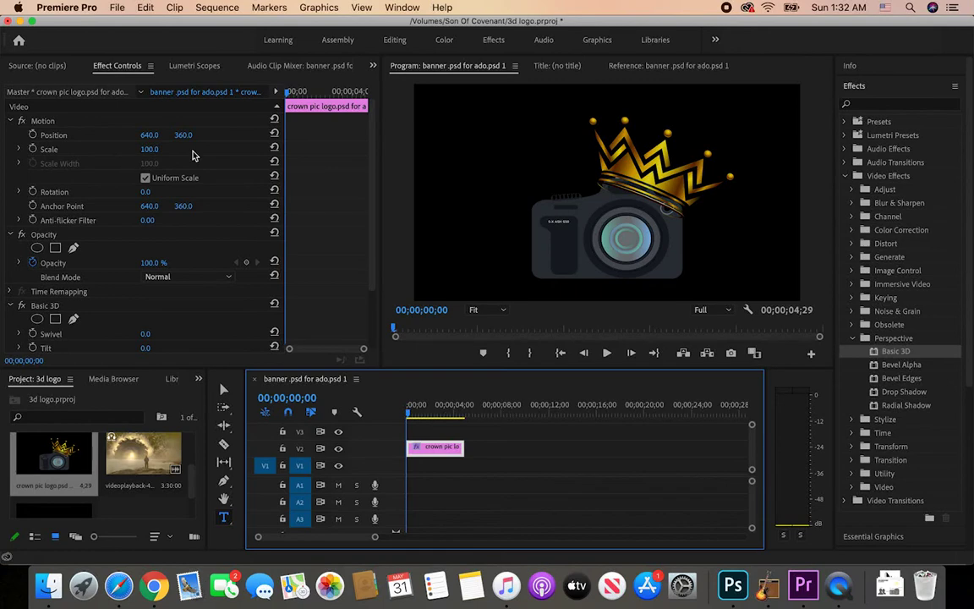
Shrink the logo to a scale of 30 and move it to position 1141, 616 in the frame's lower-right corner
{"action": "left_click_drag", "start_coordinate": [146, 152], "coordinate": [190, 152]}
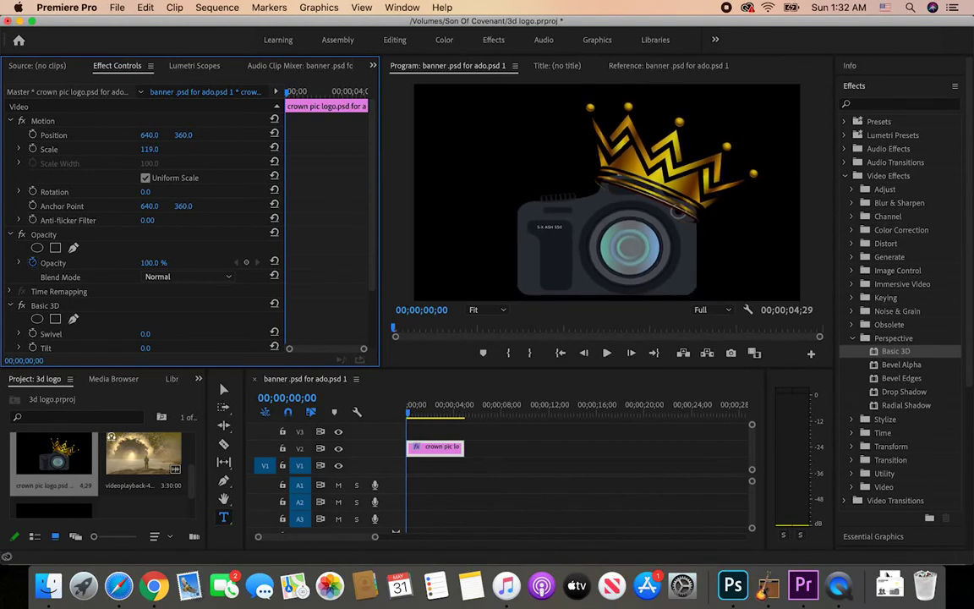
{"action": "left_click_drag", "start_coordinate": [150, 134], "coordinate": [119, 149]}
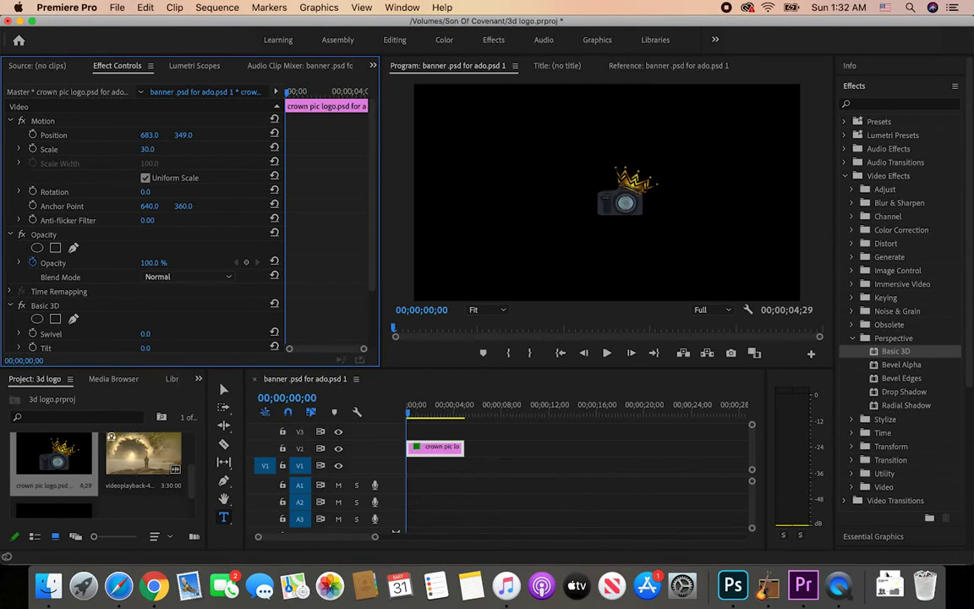
{"action": "mouse_move", "coordinate": [149, 134]}
{"action": "left_mouse_down"}
{"action": "mouse_move", "coordinate": [204, 134]}
{"action": "mouse_move", "coordinate": [149, 135]}
{"action": "left_mouse_up"}
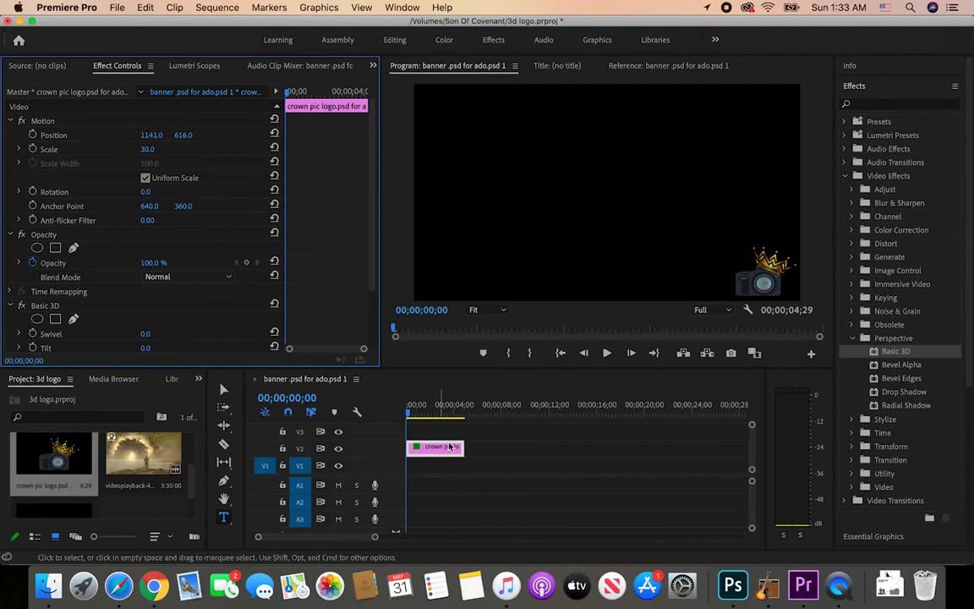
Return the playhead to the sequence start and set the first Swivel keyframe on the logo clip
{"action": "left_click", "coordinate": [607, 354]}
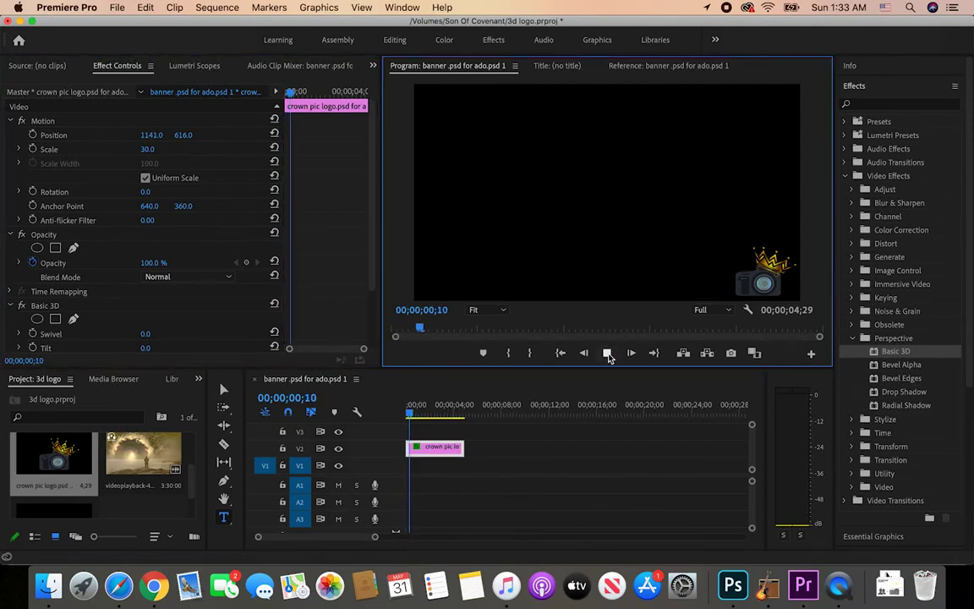
{"action": "left_click", "coordinate": [402, 410]}
{"action": "key", "text": "Home"}
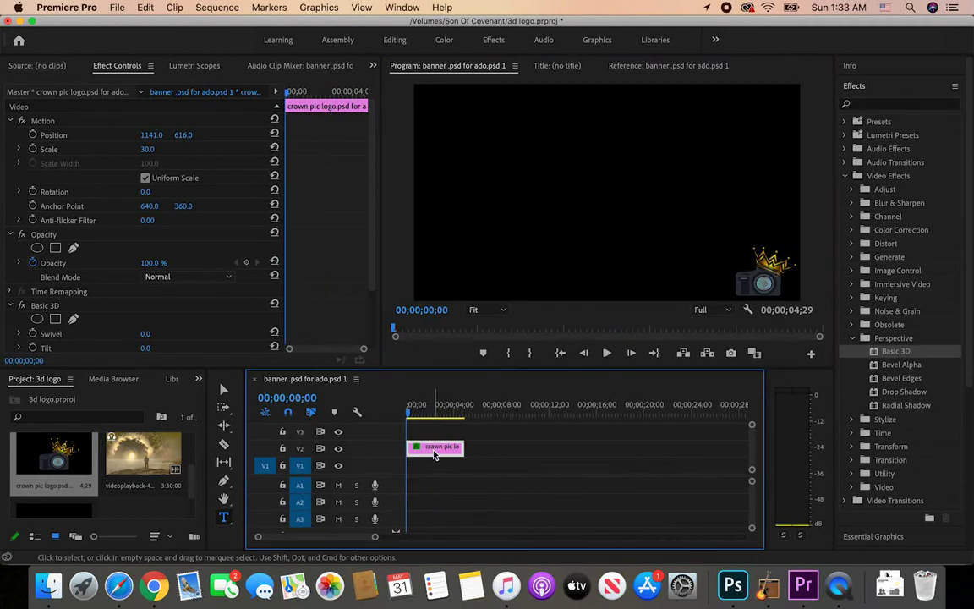
{"action": "left_click", "coordinate": [33, 334]}
{"action": "left_click", "coordinate": [144, 334]}
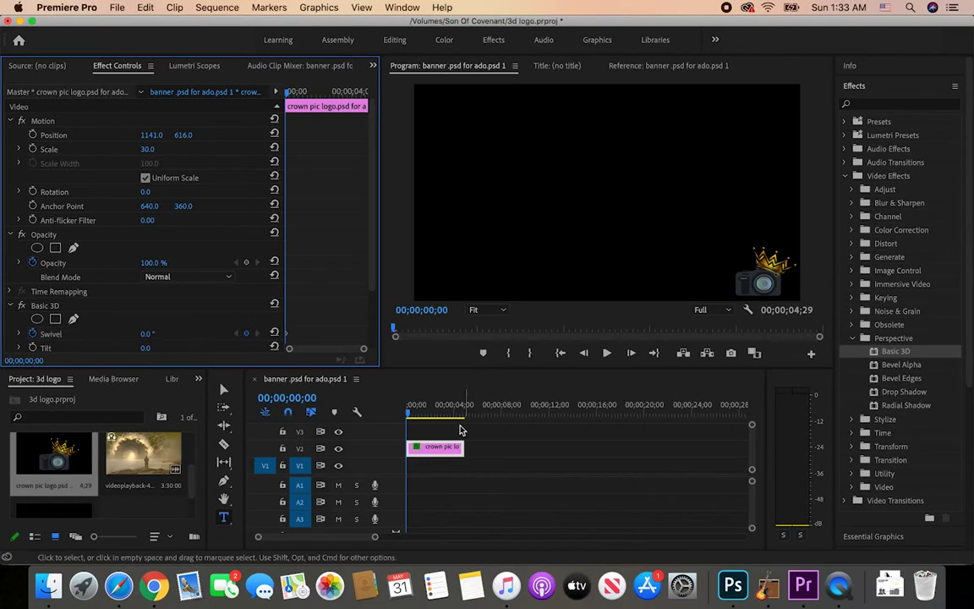
Set the logo's Swivel to 360 at 00;00;04;22 and play back the spin
{"action": "left_click", "coordinate": [408, 414]}
{"action": "left_click_drag", "start_coordinate": [408, 414], "coordinate": [464, 424]}
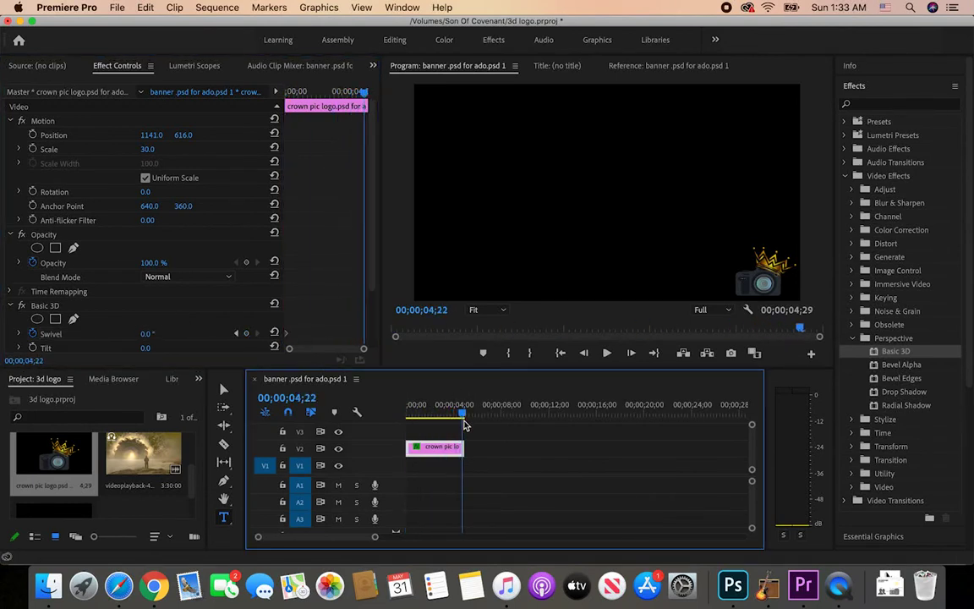
{"action": "left_click", "coordinate": [147, 335]}
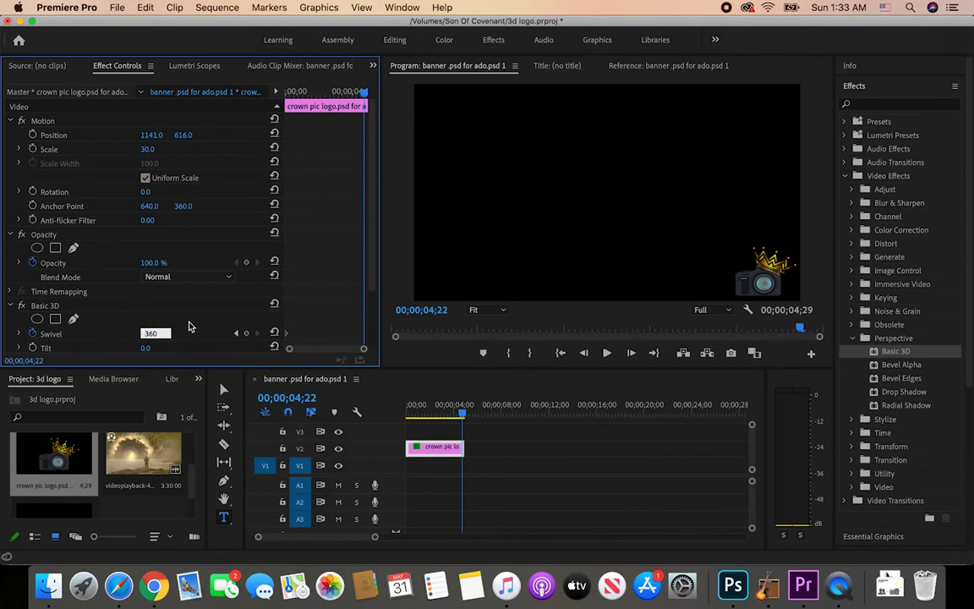
{"action": "type", "text": "360"}
{"action": "key", "text": "Return"}
{"action": "left_click_drag", "start_coordinate": [464, 416], "coordinate": [361, 412]}
{"action": "key", "text": "space"}
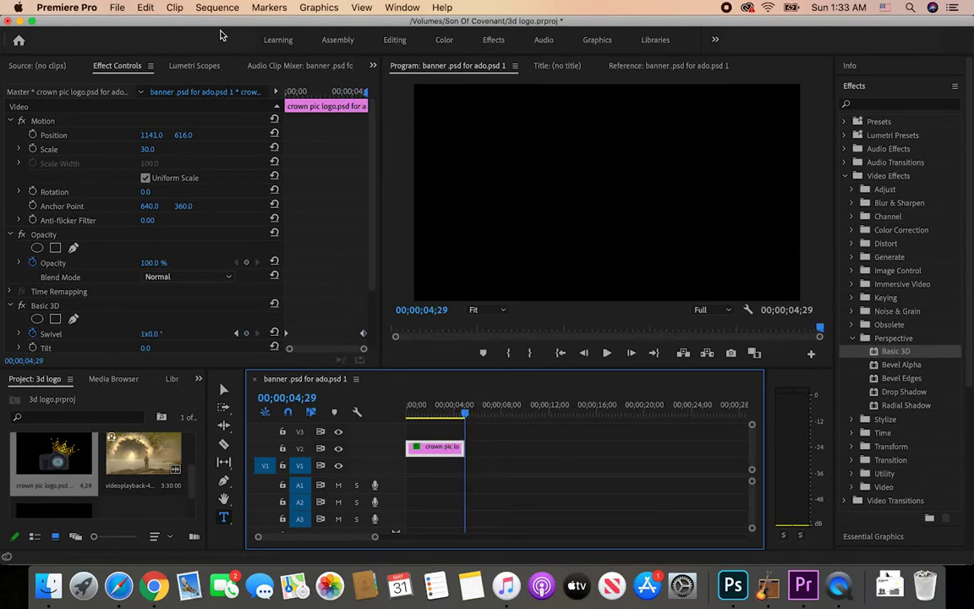
Load the Astonishing Beauty of Nature clip as source and mark In at 00:01:07:13 and Out at 00:03:03:28
{"action": "left_click", "coordinate": [49, 66]}
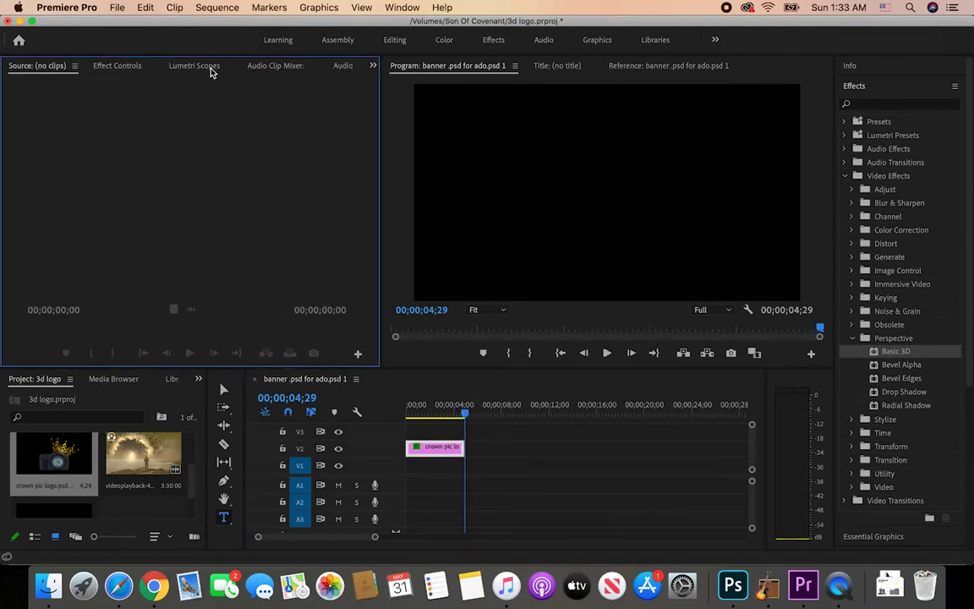
{"action": "left_click_drag", "start_coordinate": [191, 474], "coordinate": [197, 505]}
{"action": "left_click_drag", "start_coordinate": [53, 475], "coordinate": [146, 244]}
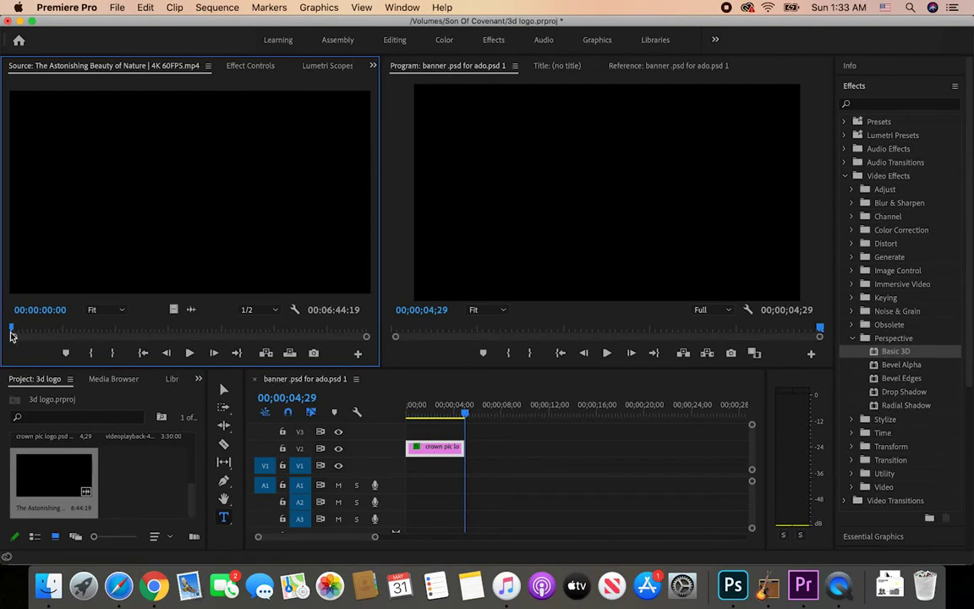
{"action": "left_click_drag", "start_coordinate": [12, 328], "coordinate": [47, 336]}
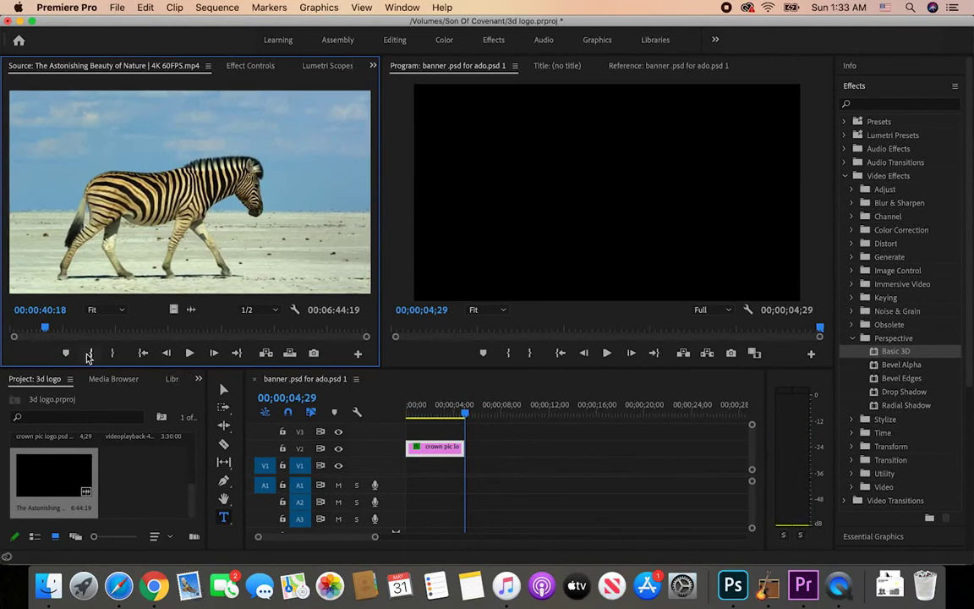
{"action": "left_click_drag", "start_coordinate": [44, 331], "coordinate": [71, 335]}
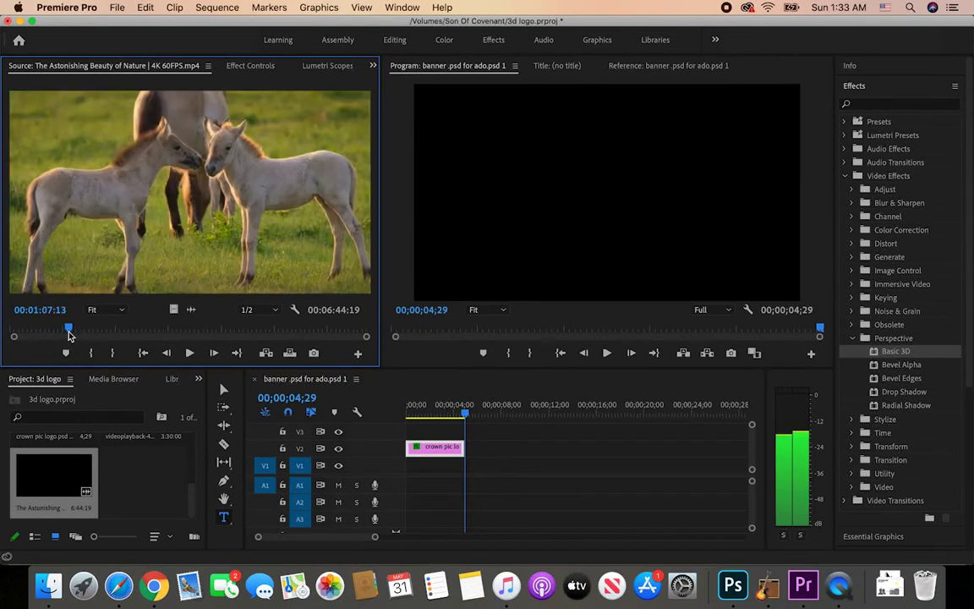
{"action": "left_click", "coordinate": [90, 352]}
{"action": "left_click_drag", "start_coordinate": [69, 330], "coordinate": [113, 328]}
{"action": "key", "text": "o"}
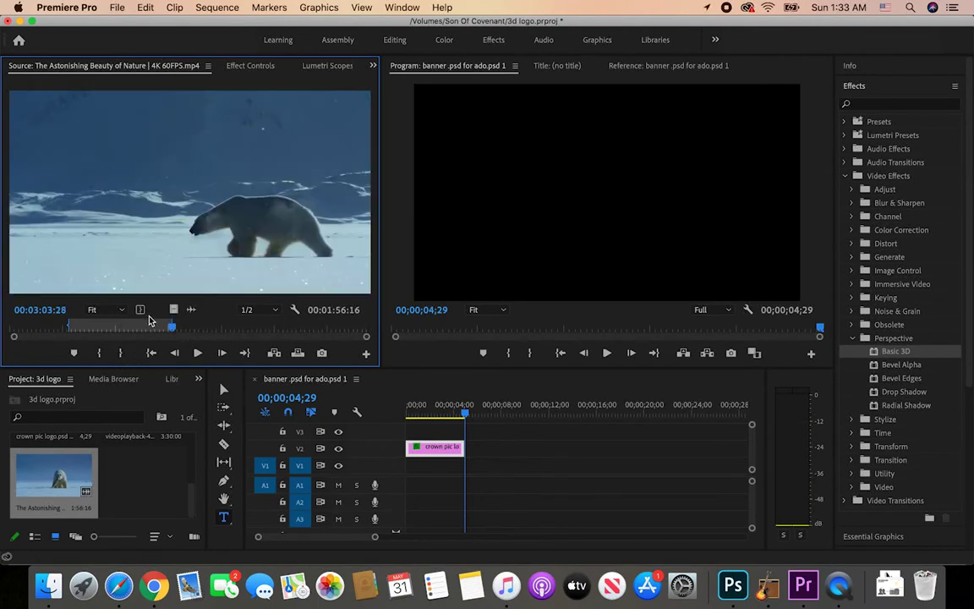
Add the nature clip's video only at the sequence start and arrange it on V2 beneath the logo on V3
{"action": "left_click_drag", "start_coordinate": [173, 310], "coordinate": [399, 436]}
{"action": "left_click_drag", "start_coordinate": [467, 414], "coordinate": [400, 431]}
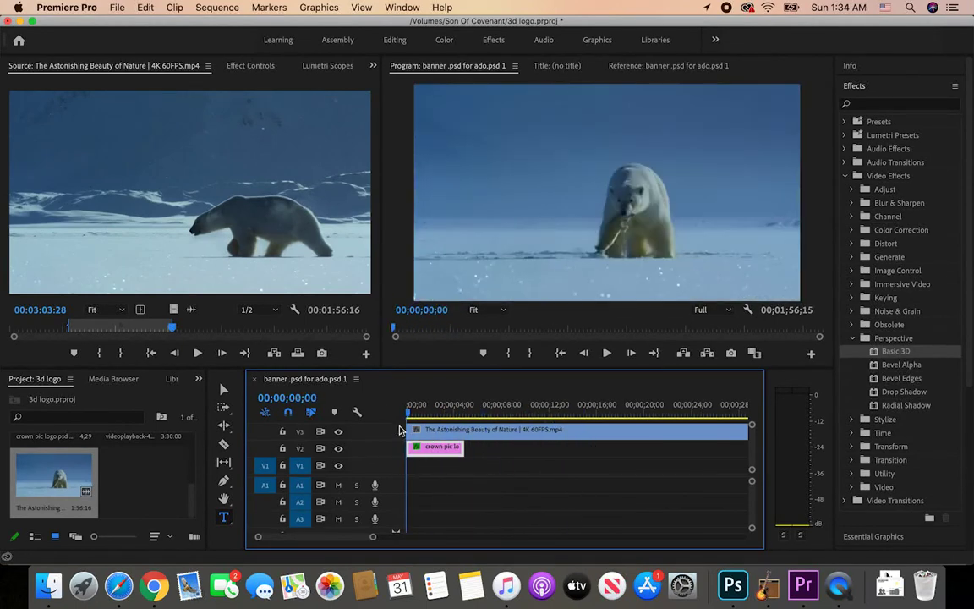
{"action": "left_click_drag", "start_coordinate": [453, 432], "coordinate": [451, 467]}
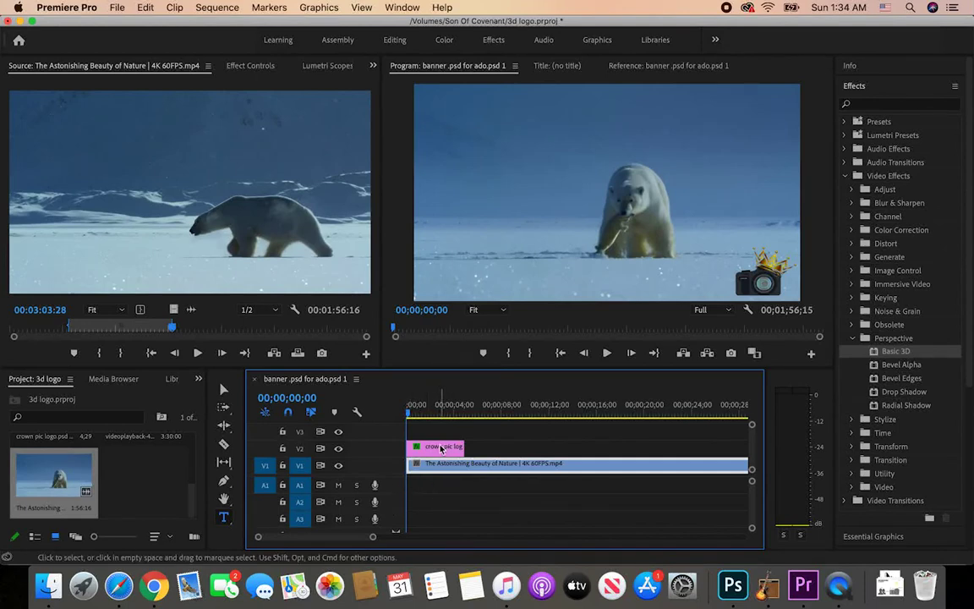
{"action": "mouse_move", "coordinate": [440, 448]}
{"action": "left_mouse_down"}
{"action": "mouse_move", "coordinate": [440, 430]}
{"action": "mouse_move", "coordinate": [451, 455]}
{"action": "left_mouse_up"}
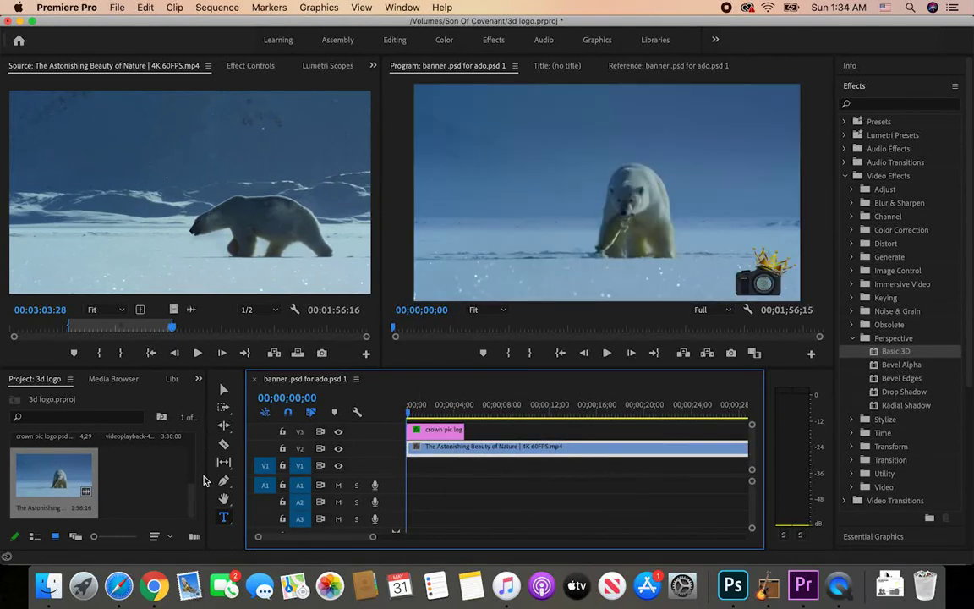
Load videoplayback-4.mp4 as source and mark In at 00:00:48:23 and Out at 00:02:30:09
{"action": "left_click_drag", "start_coordinate": [191, 499], "coordinate": [191, 468]}
{"action": "double_click", "coordinate": [144, 480]}
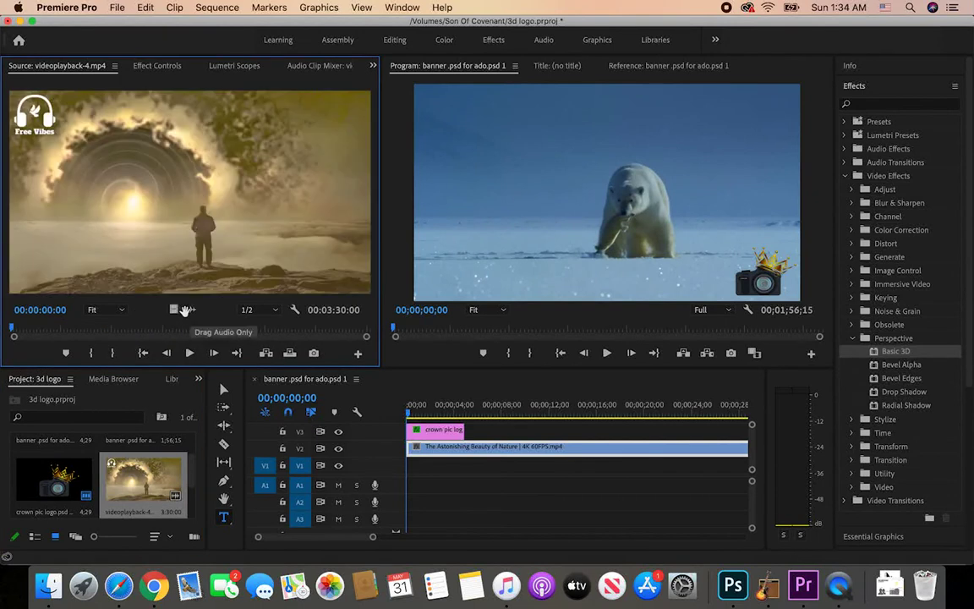
{"action": "left_click_drag", "start_coordinate": [19, 333], "coordinate": [97, 331]}
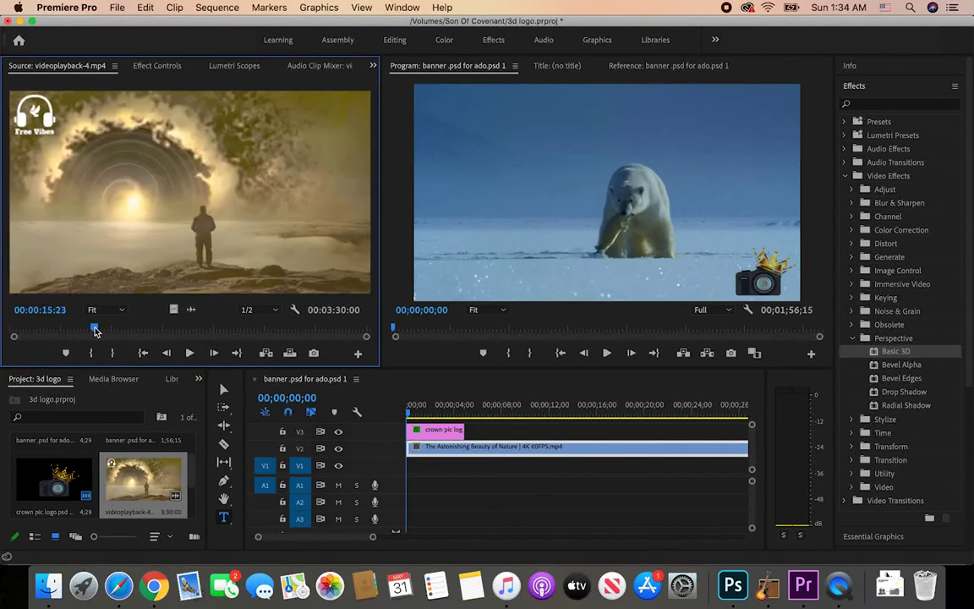
{"action": "key", "text": "i"}
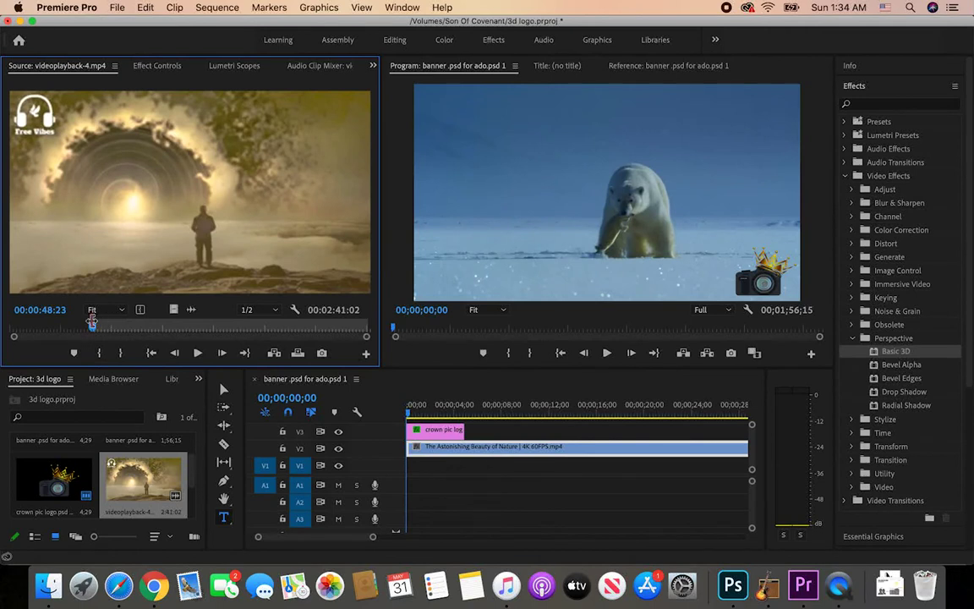
{"action": "left_click_drag", "start_coordinate": [138, 330], "coordinate": [264, 330]}
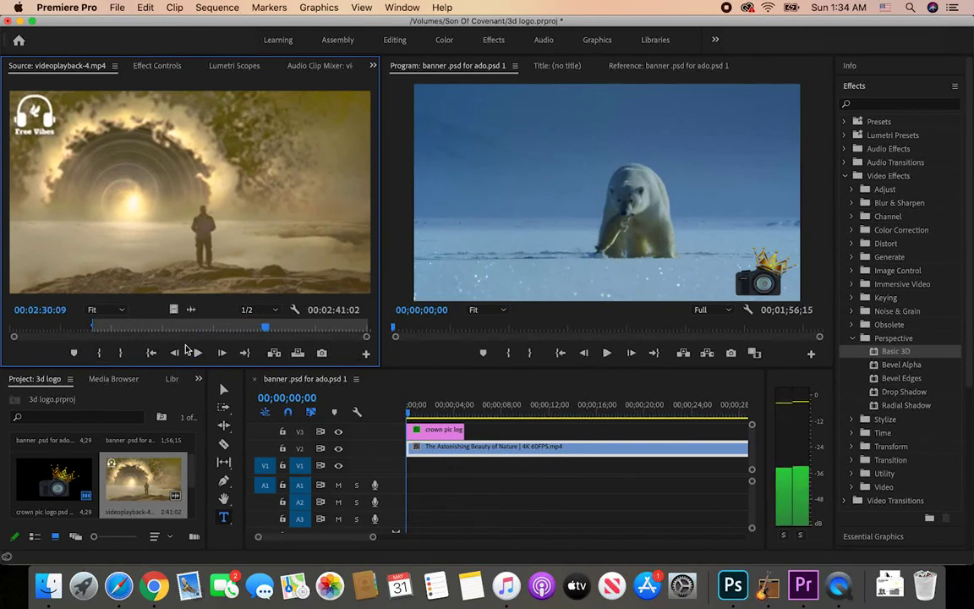
{"action": "left_click", "coordinate": [123, 356]}
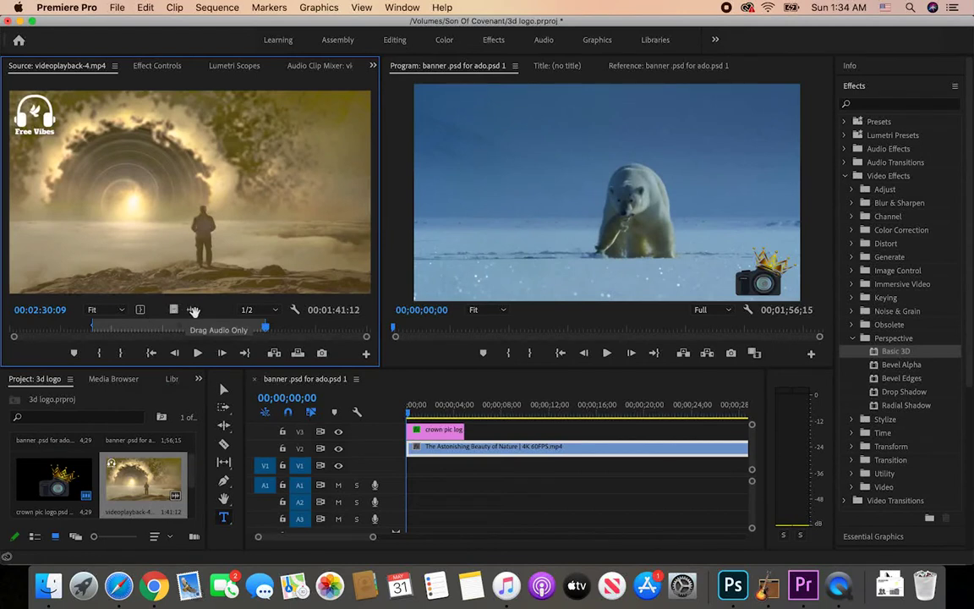
Add the marked audio only to A1 at the sequence start and extend its end to match the nature clip
{"action": "left_click_drag", "start_coordinate": [192, 311], "coordinate": [412, 492]}
{"action": "left_click_drag", "start_coordinate": [372, 539], "coordinate": [567, 538]}
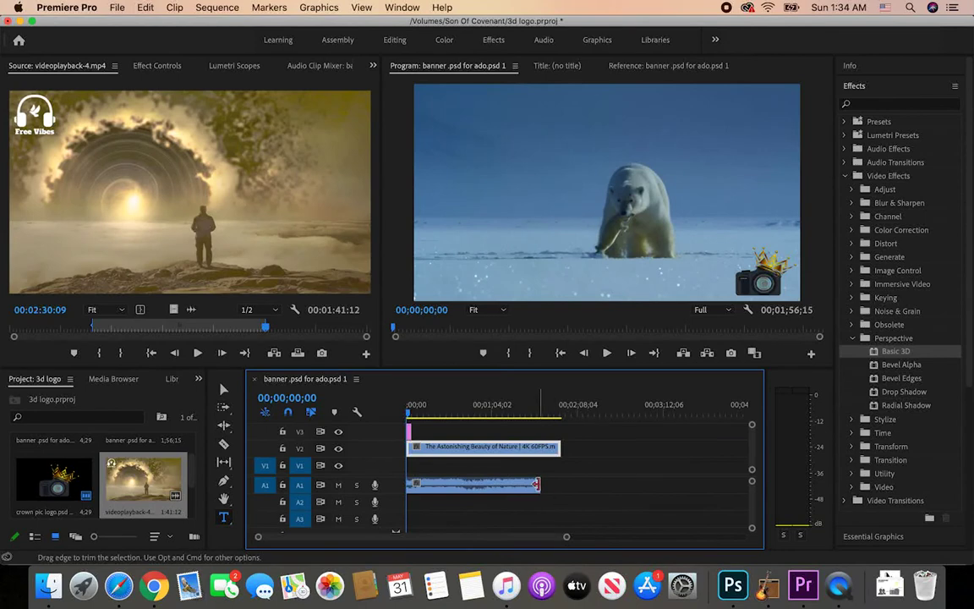
{"action": "left_click_drag", "start_coordinate": [537, 485], "coordinate": [560, 482]}
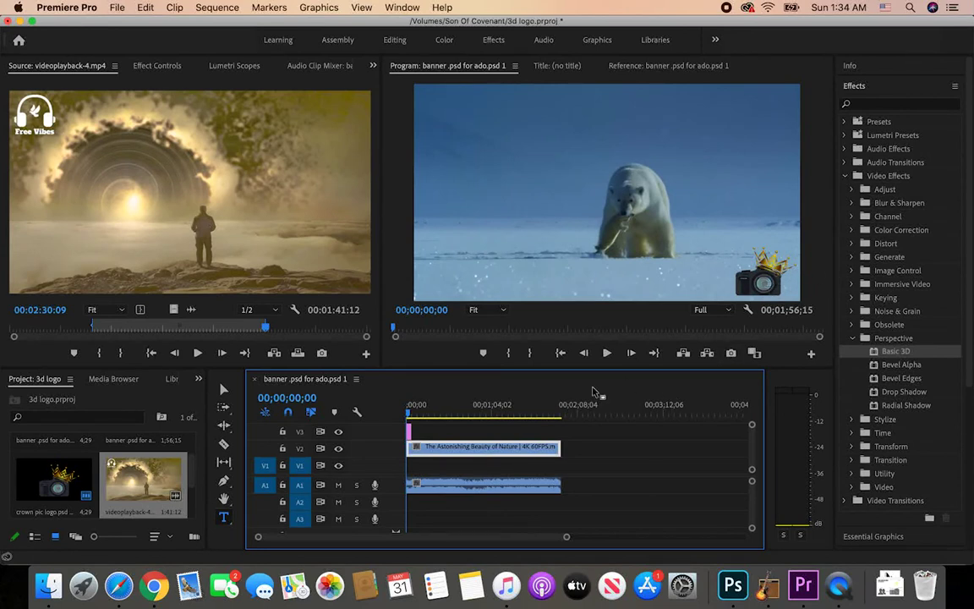
Play back the logo over the nature video and review the spin at 00;00;03;10
{"action": "left_click", "coordinate": [606, 354]}
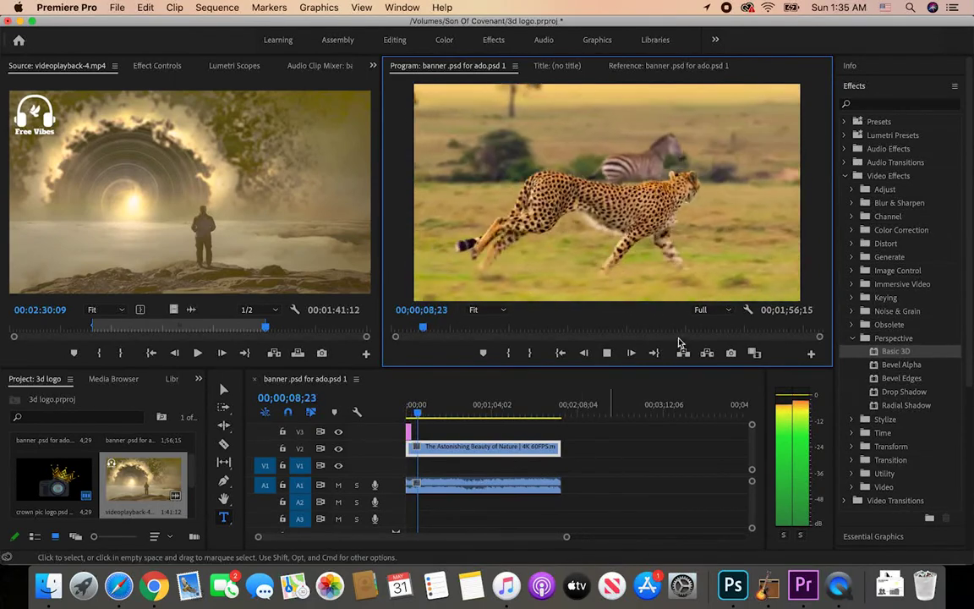
{"action": "key", "text": "space"}
{"action": "mouse_move", "coordinate": [565, 537]}
{"action": "left_mouse_down"}
{"action": "mouse_move", "coordinate": [494, 539]}
{"action": "mouse_move", "coordinate": [564, 550]}
{"action": "left_mouse_up"}
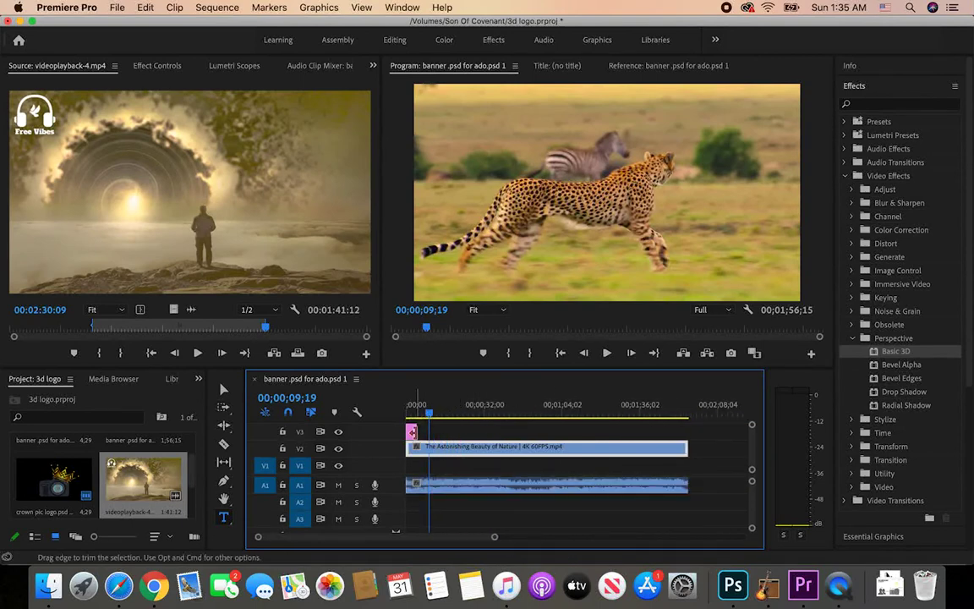
{"action": "left_click_drag", "start_coordinate": [429, 415], "coordinate": [414, 415]}
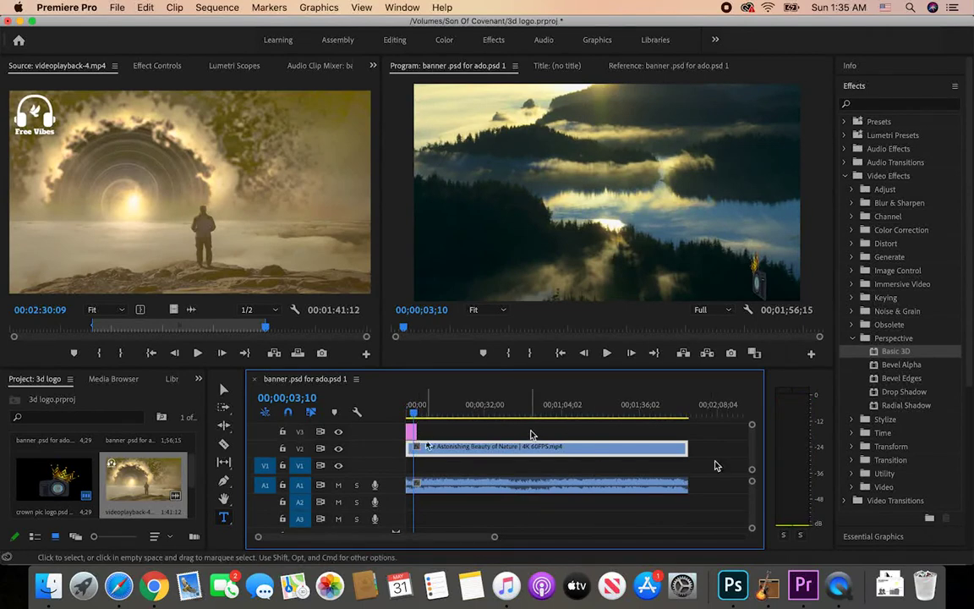
Try to stretch the logo clip along most of the nature clip, play the result, and undo the stretch
{"action": "left_click_drag", "start_coordinate": [414, 432], "coordinate": [678, 432]}
{"action": "key", "text": "space"}
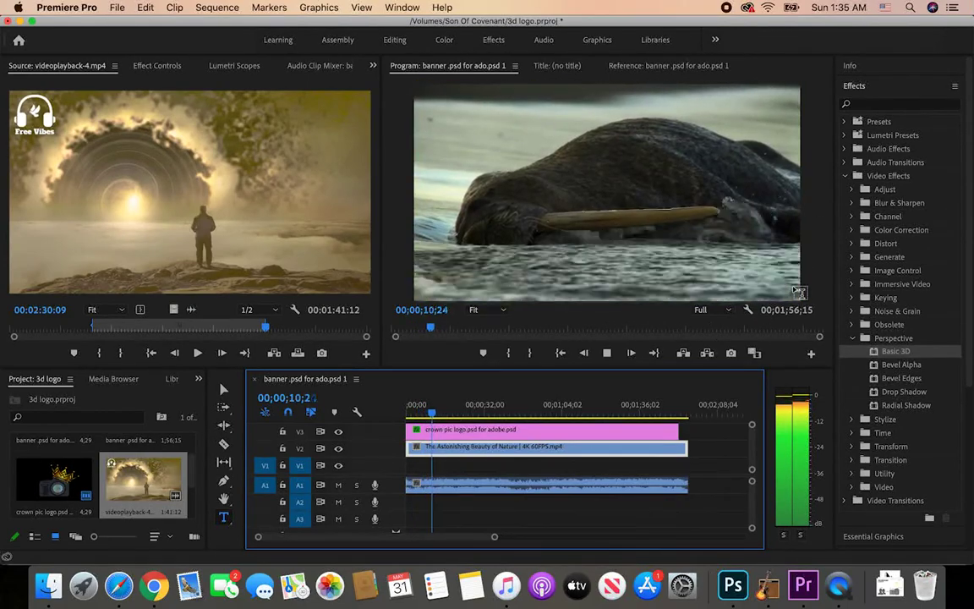
{"action": "key", "text": "super+z"}
{"action": "left_click", "coordinate": [609, 354]}
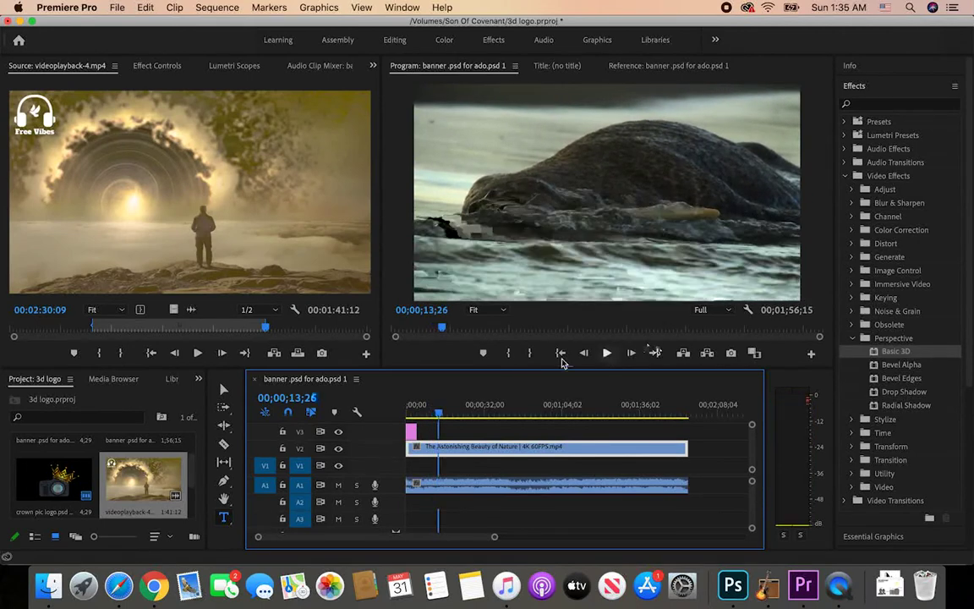
Copy the animated logo clip and paste it repeatedly back to back on V1 from 00;00;14;14 to 00;01;48;27
{"action": "left_click", "coordinate": [441, 414]}
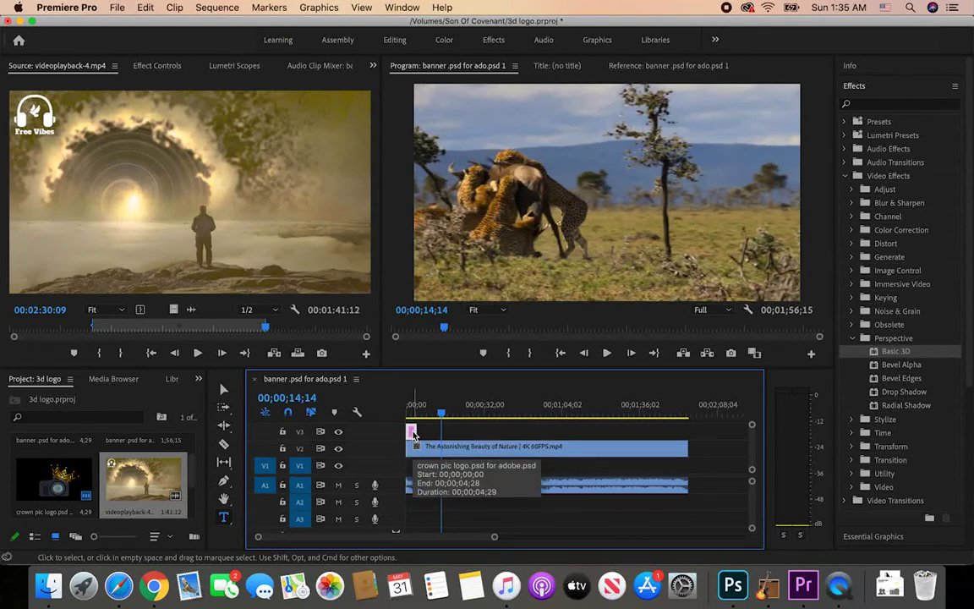
{"action": "right_click", "coordinate": [413, 434]}
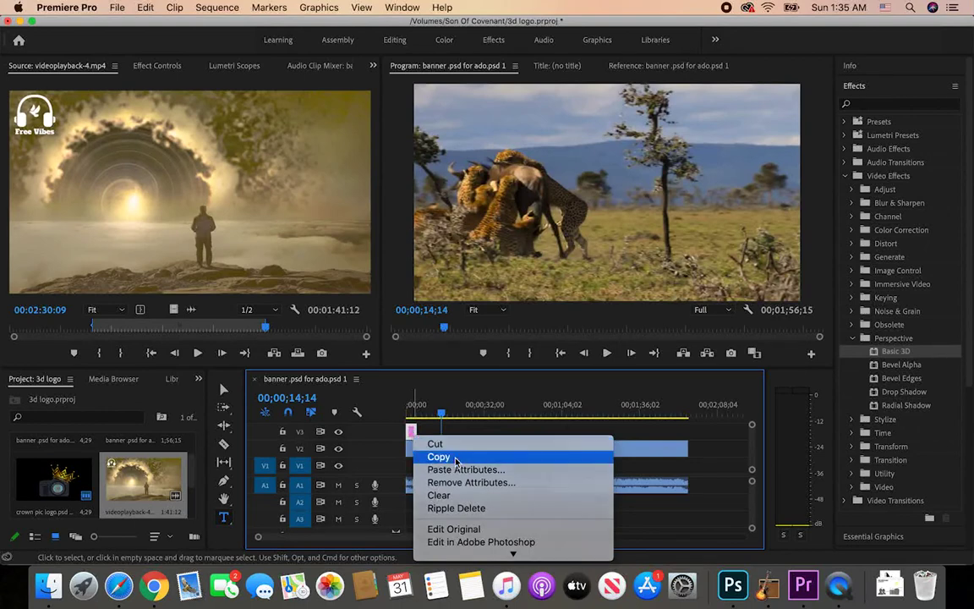
{"action": "left_click", "coordinate": [442, 456]}
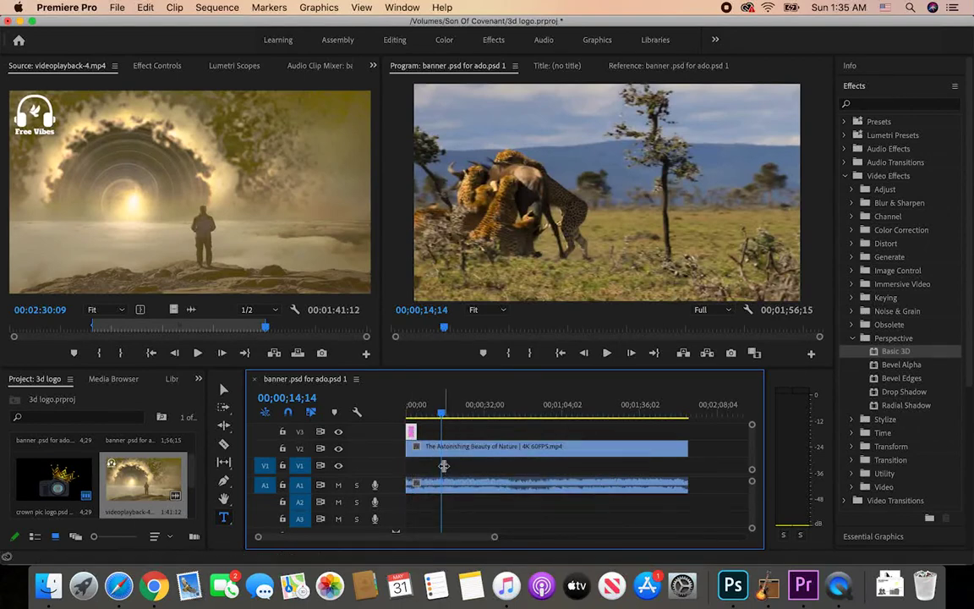
{"action": "key", "text": "ctrl+v"}
{"action": "key", "text": "ctrl+v"}
{"action": "key", "text": "ctrl+v"}
{"action": "key", "text": "ctrl+v"}
{"action": "key", "text": "ctrl+v"}
{"action": "key", "text": "ctrl+v"}
{"action": "key", "text": "ctrl+v"}
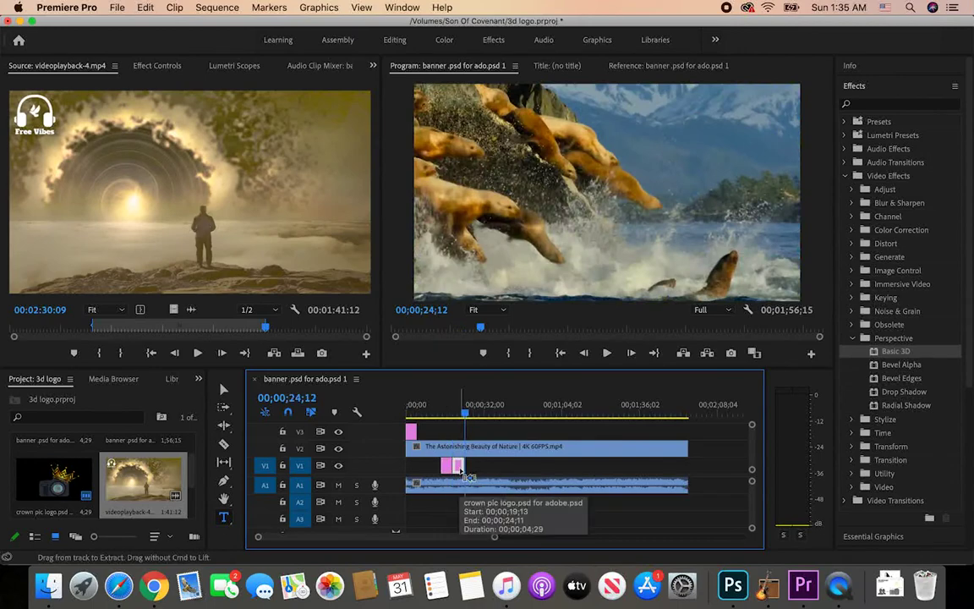
{"action": "key", "text": "ctrl+v"}
{"action": "key", "text": "ctrl+v"}
{"action": "key", "text": "ctrl+v"}
{"action": "key", "text": "ctrl+v"}
{"action": "key", "text": "ctrl+v"}
{"action": "key", "text": "ctrl+v"}
{"action": "key", "text": "ctrl+v"}
{"action": "key", "text": "ctrl+v"}
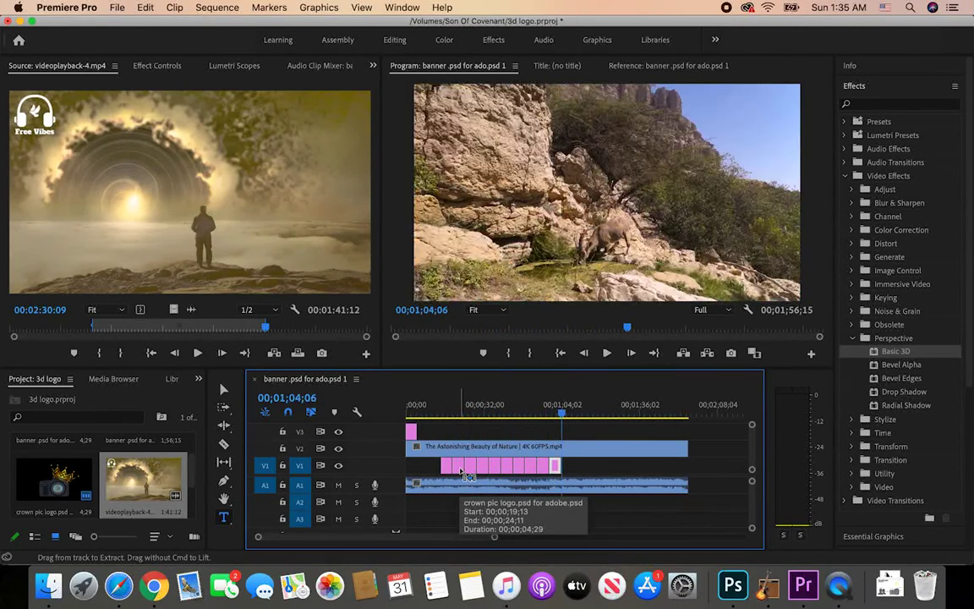
{"action": "key", "text": "ctrl+v"}
{"action": "key", "text": "ctrl+v"}
{"action": "key", "text": "ctrl+v"}
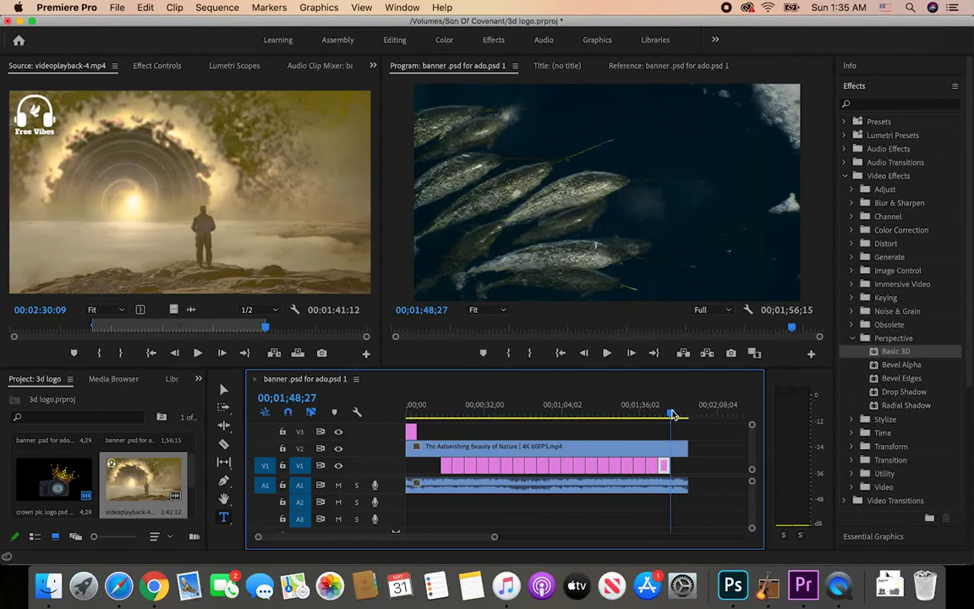
Paste four more logo clips, place them on V3 directly after the first logo clip, and move all V1 logo clips up behind them
{"action": "left_click_drag", "start_coordinate": [674, 415], "coordinate": [725, 414]}
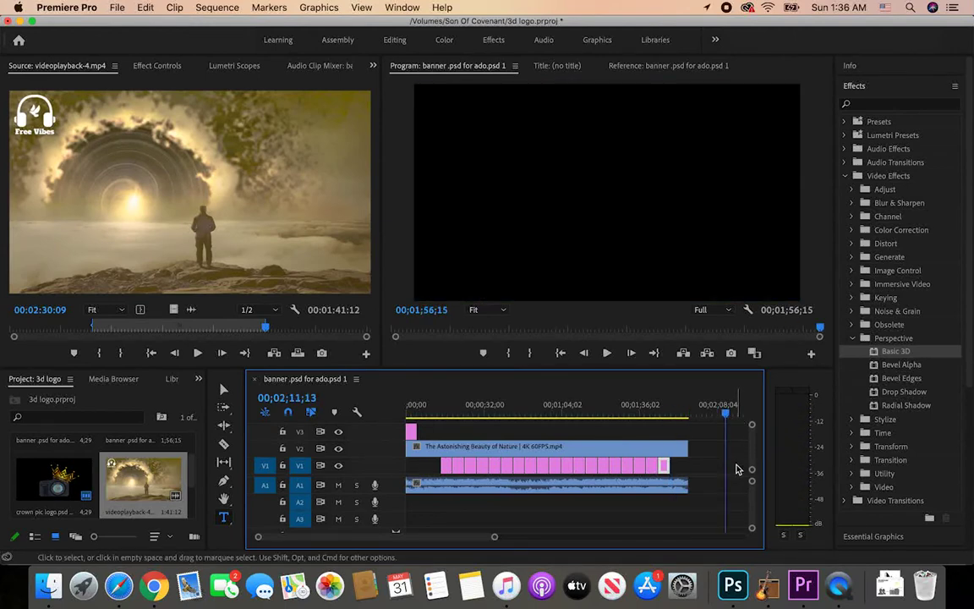
{"action": "key", "text": "ctrl+v"}
{"action": "key", "text": "ctrl+v"}
{"action": "left_click_drag", "start_coordinate": [613, 472], "coordinate": [403, 438]}
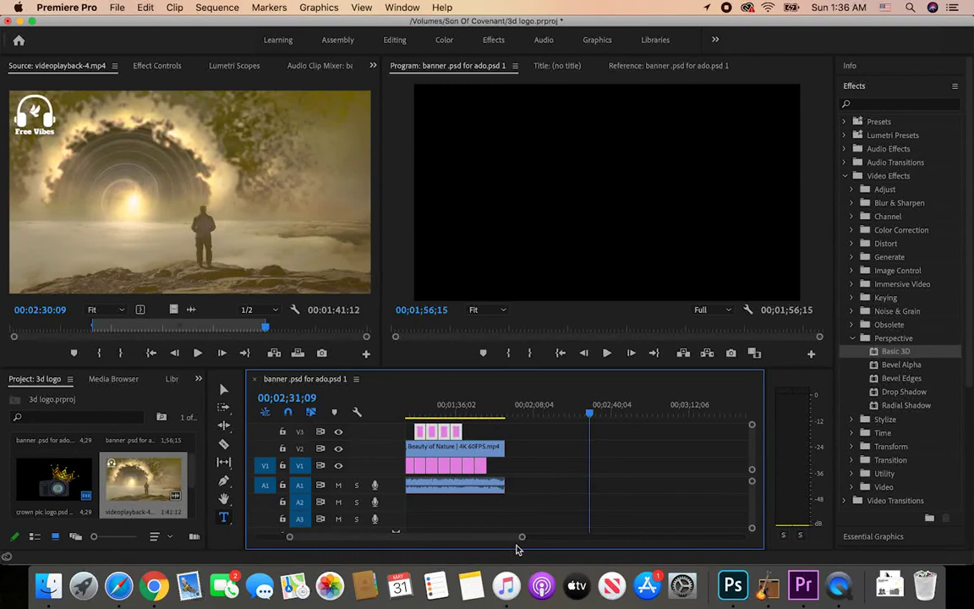
{"action": "left_click_drag", "start_coordinate": [523, 543], "coordinate": [687, 538]}
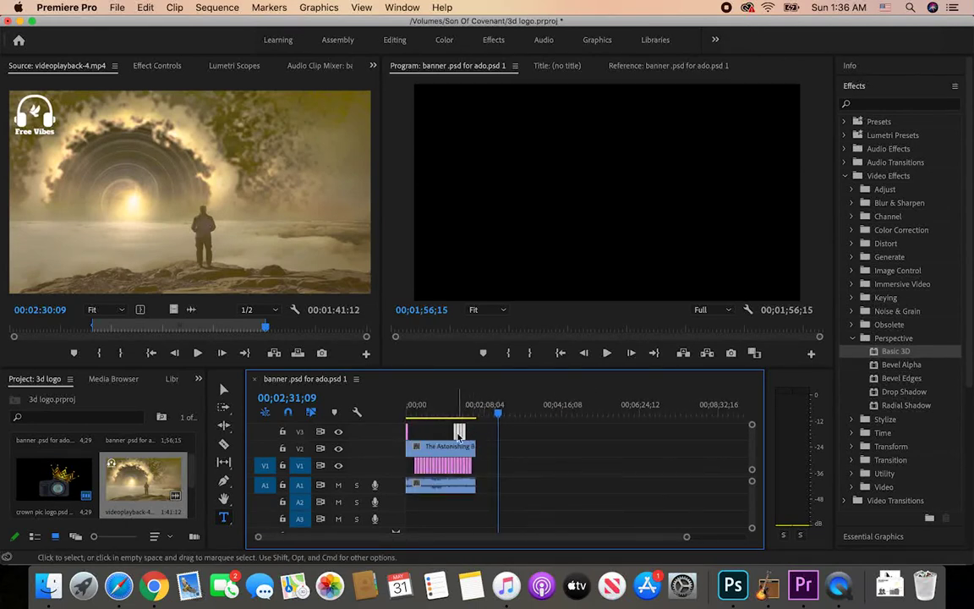
{"action": "left_click_drag", "start_coordinate": [450, 432], "coordinate": [413, 433]}
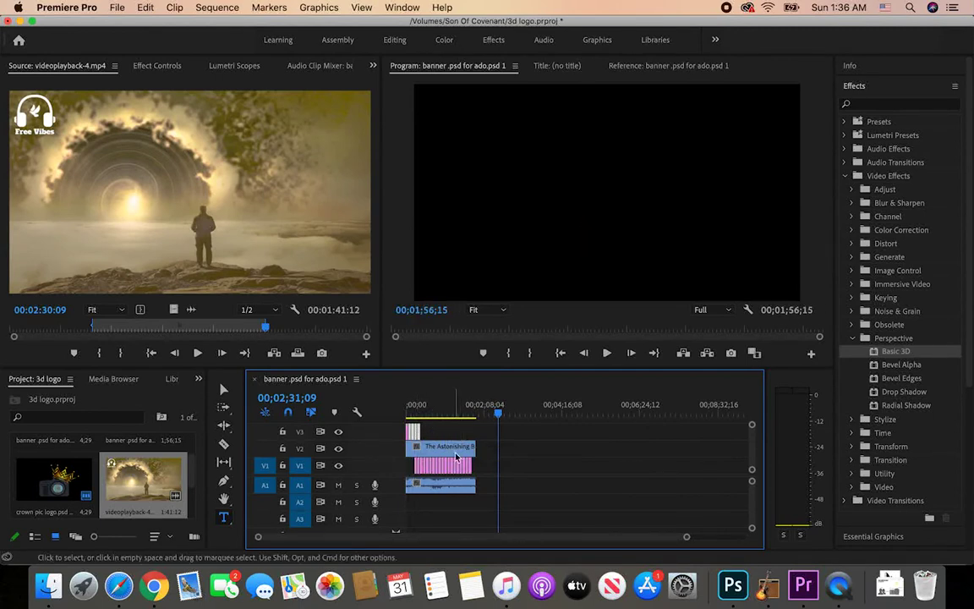
{"action": "left_click", "coordinate": [441, 470]}
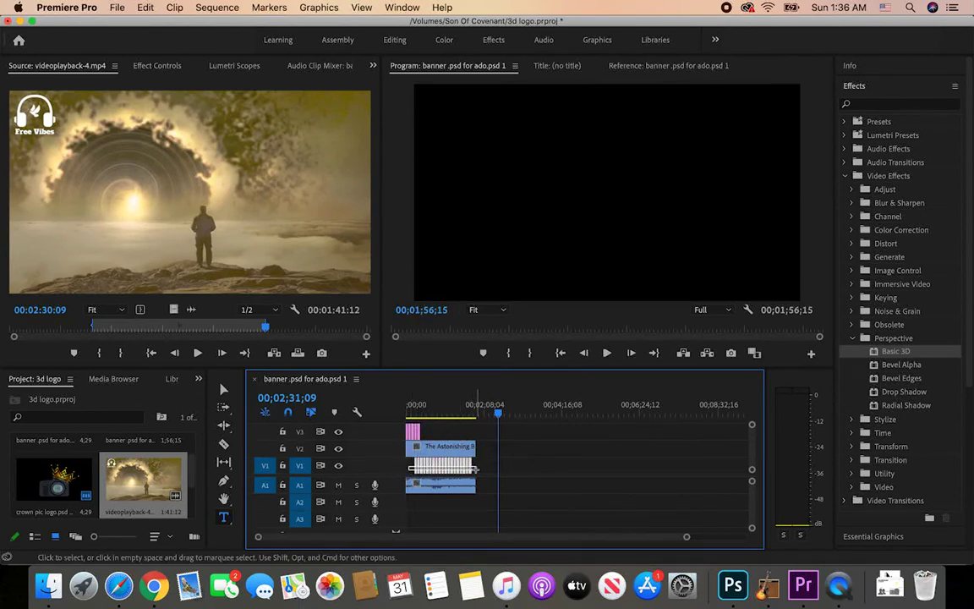
{"action": "left_click_drag", "start_coordinate": [441, 470], "coordinate": [448, 436]}
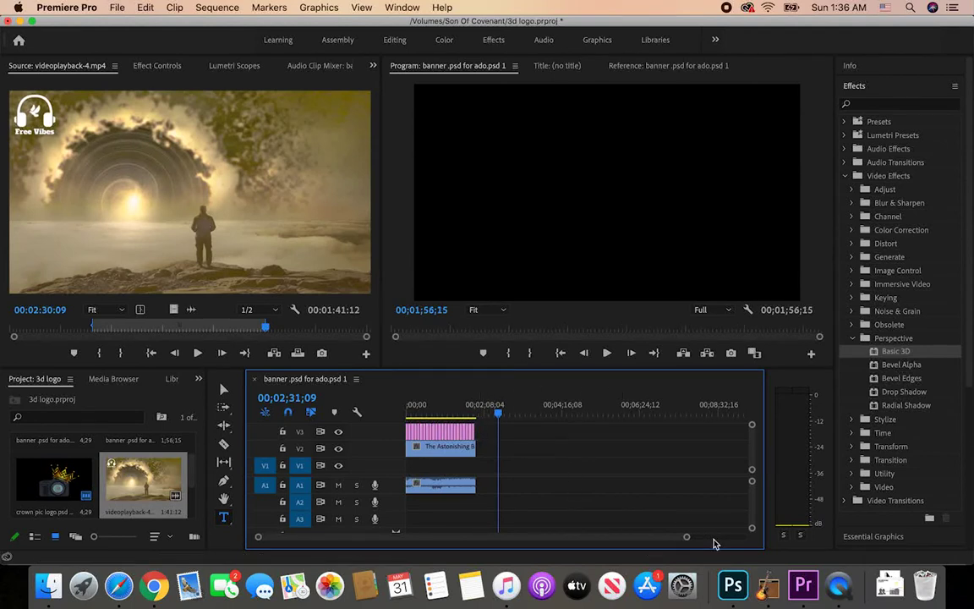
Play the sequence from 00;00;00;00 to review the repeated spinning logo over the nature video
{"action": "left_click_drag", "start_coordinate": [687, 541], "coordinate": [537, 562]}
{"action": "left_click_drag", "start_coordinate": [579, 415], "coordinate": [245, 538]}
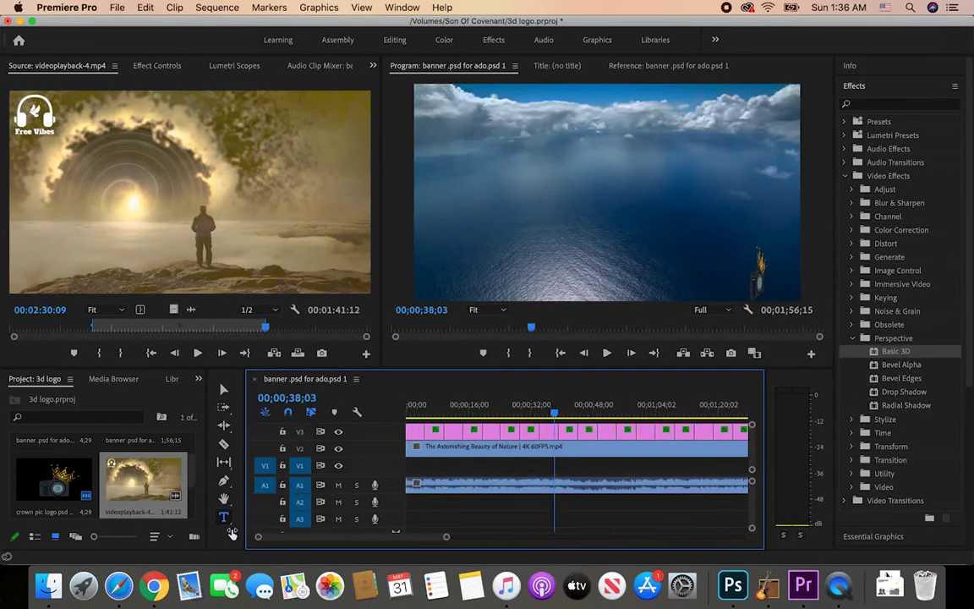
{"action": "left_click_drag", "start_coordinate": [447, 537], "coordinate": [569, 540]}
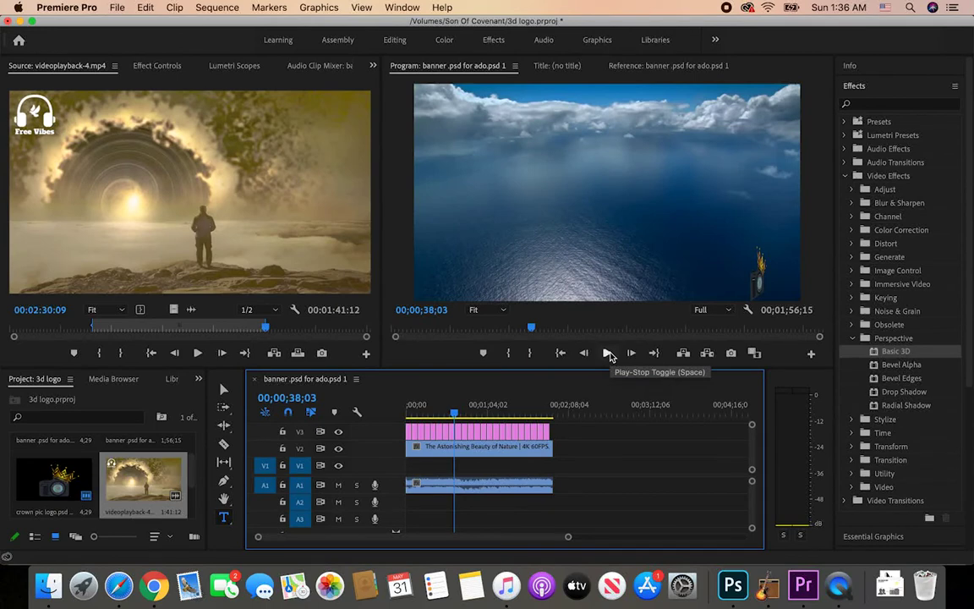
{"action": "left_click_drag", "start_coordinate": [456, 417], "coordinate": [391, 408]}
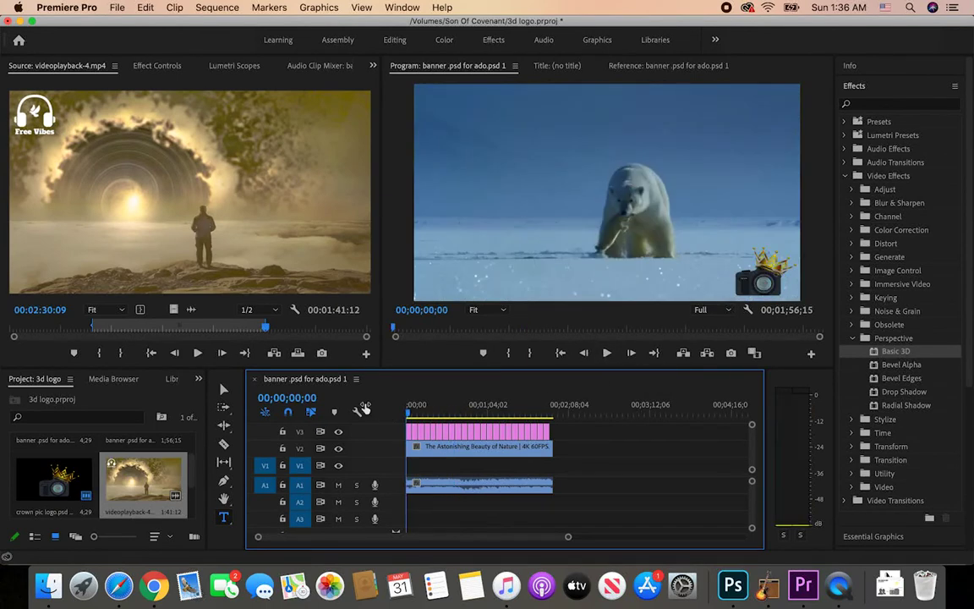
{"action": "left_click", "coordinate": [608, 353]}
{"action": "left_click", "coordinate": [607, 353]}
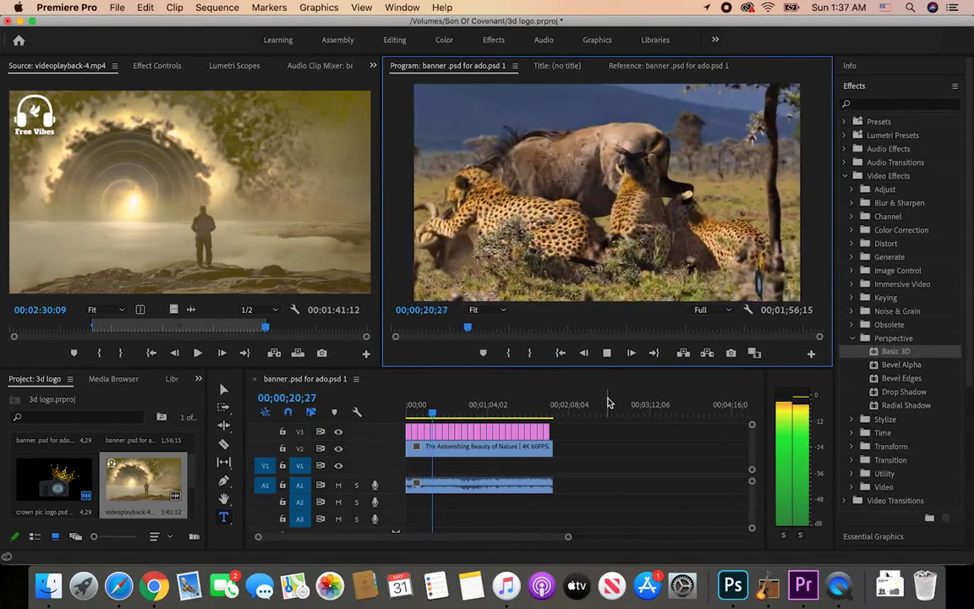
{"action": "left_click", "coordinate": [606, 353]}
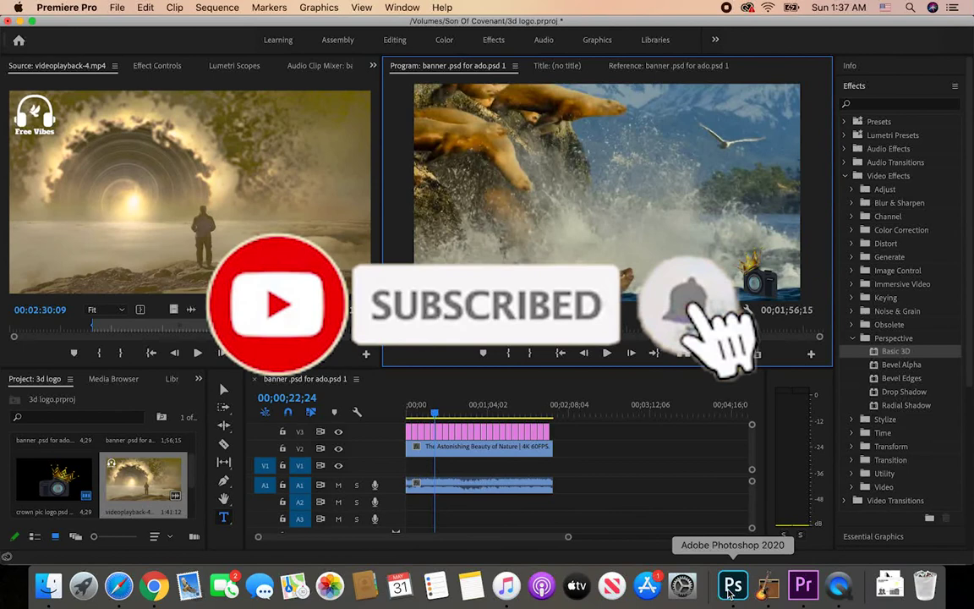
Switch to GarageBand and stop the audio recording on the Audio 1 track
{"action": "left_click", "coordinate": [768, 586]}
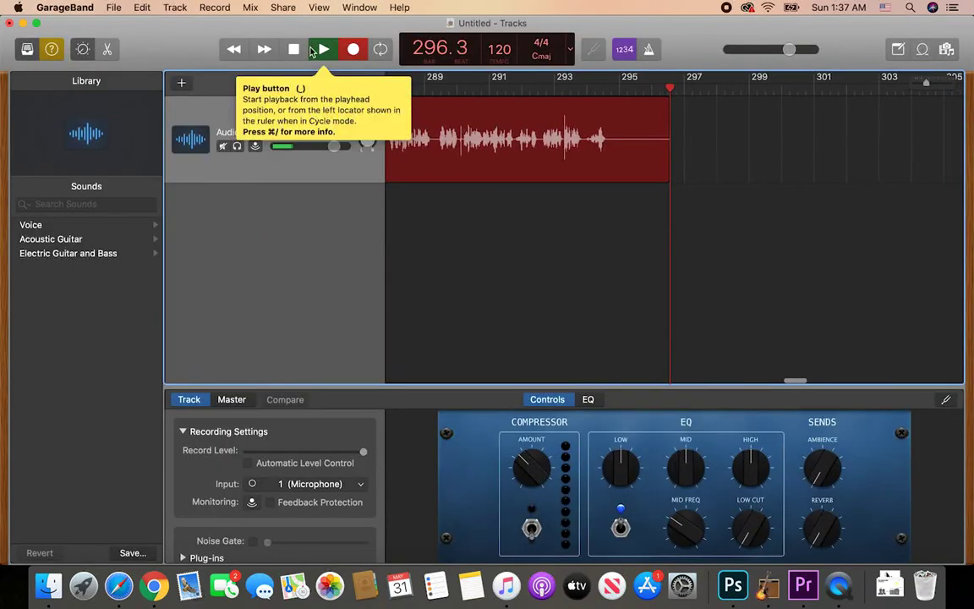
{"action": "left_click", "coordinate": [295, 50]}
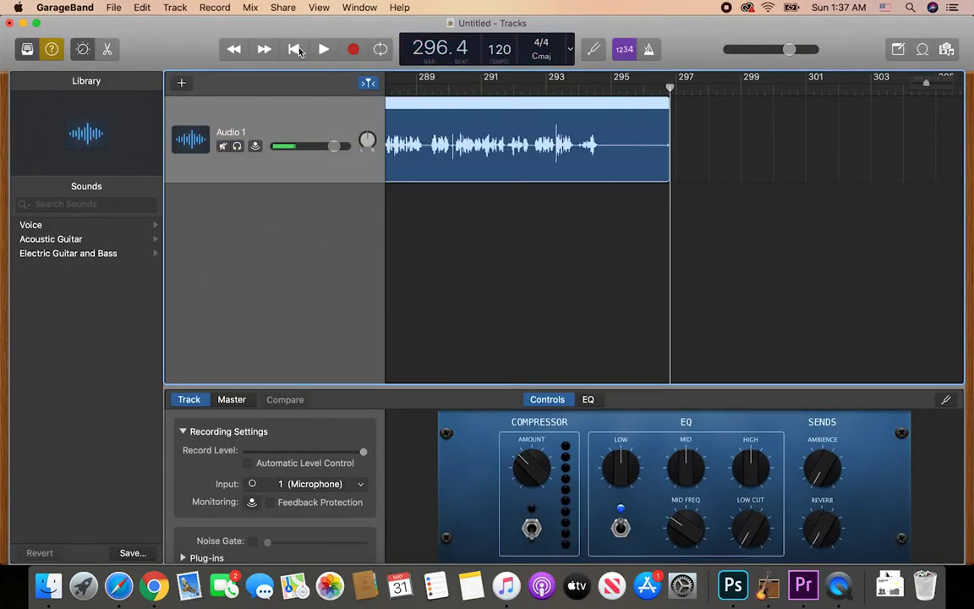